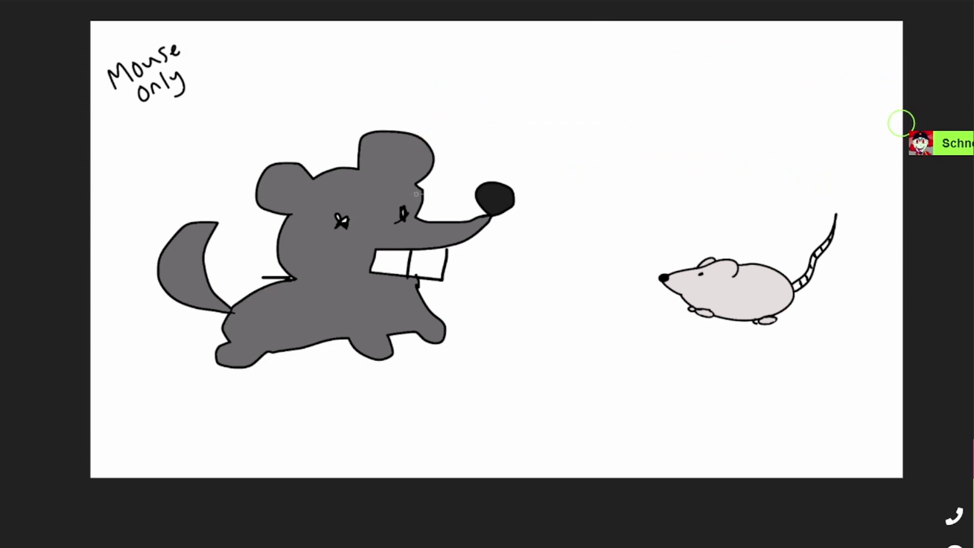
Step: Draw Garfield's cheek curves, a stroke under the muzzle and the mouth side, undoing a stray dash
drag(897, 124, 715, 84)
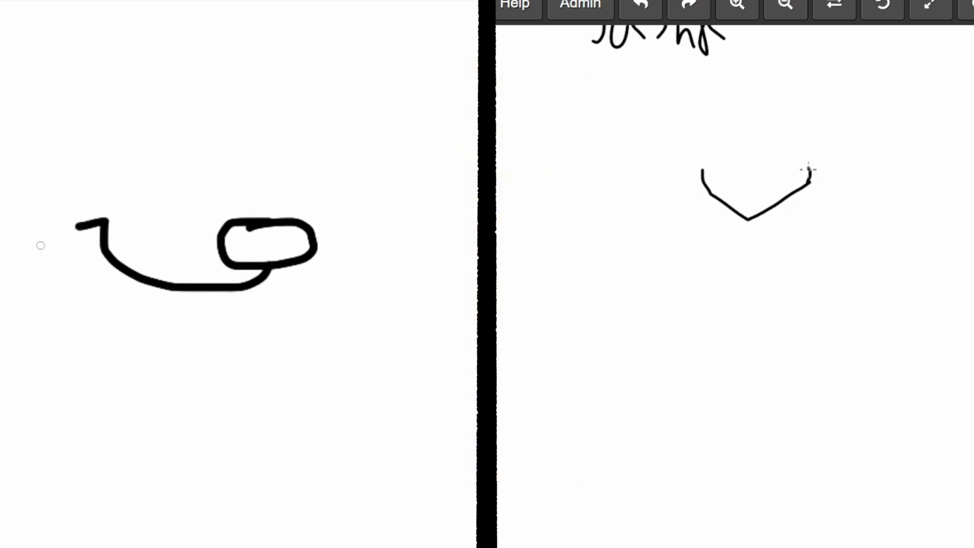
drag(15, 251, 117, 196)
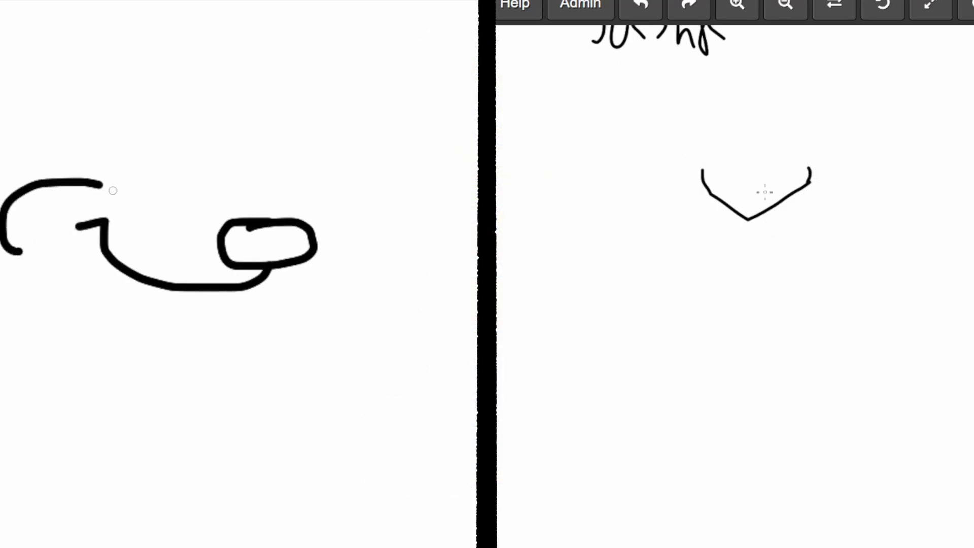
key(ctrl+z)
drag(331, 180, 395, 224)
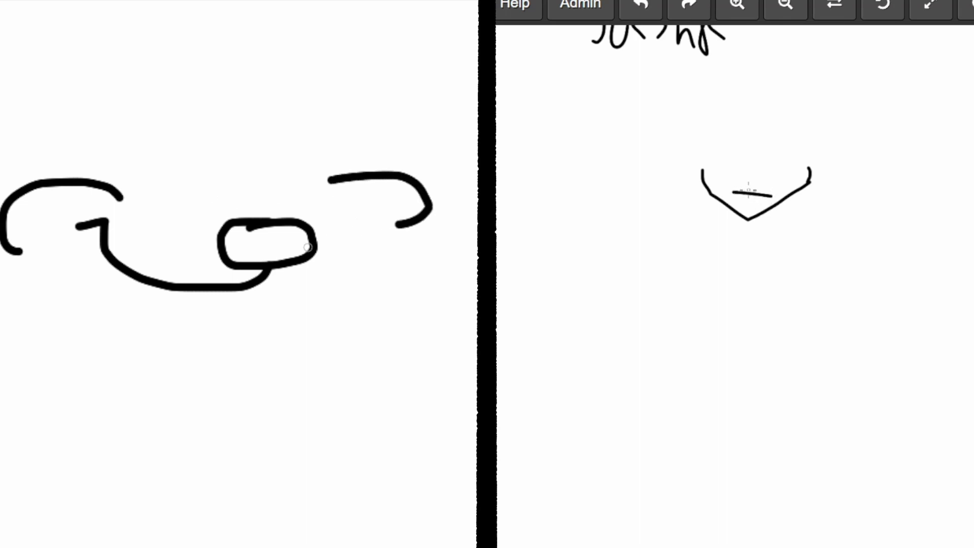
mouse_move(267, 266)
mouse_down()
mouse_move(305, 283)
mouse_move(390, 209)
mouse_up()
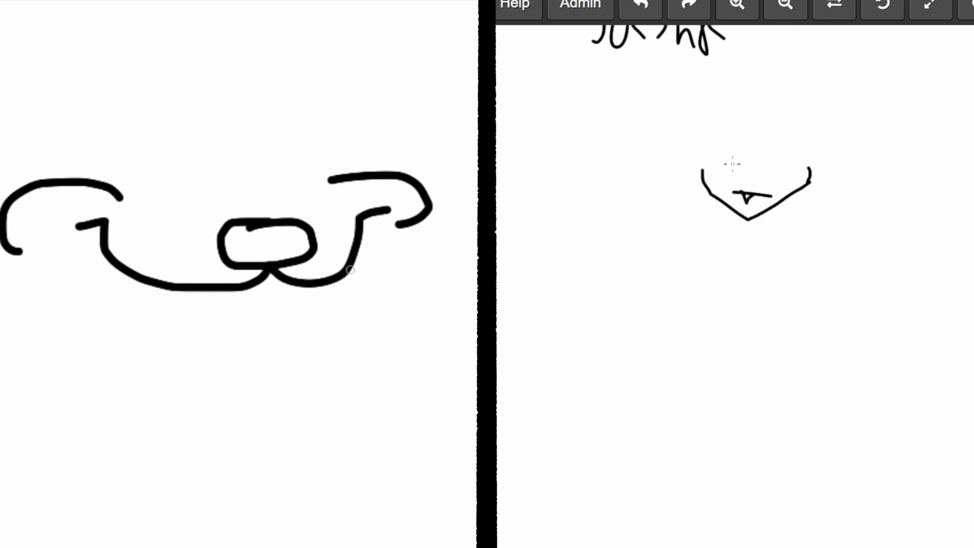
mouse_move(403, 230)
mouse_down()
mouse_move(405, 305)
mouse_move(305, 333)
mouse_up()
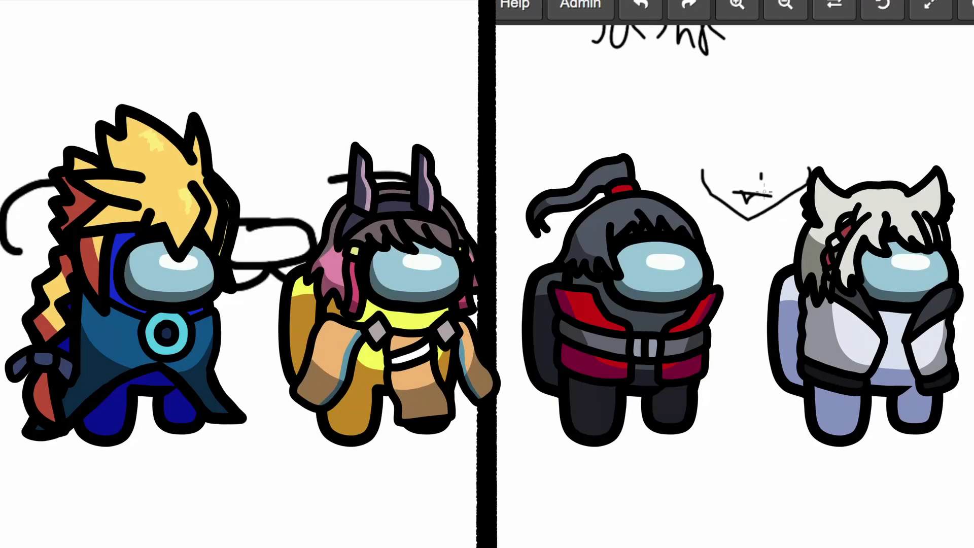
drag(23, 312, 22, 245)
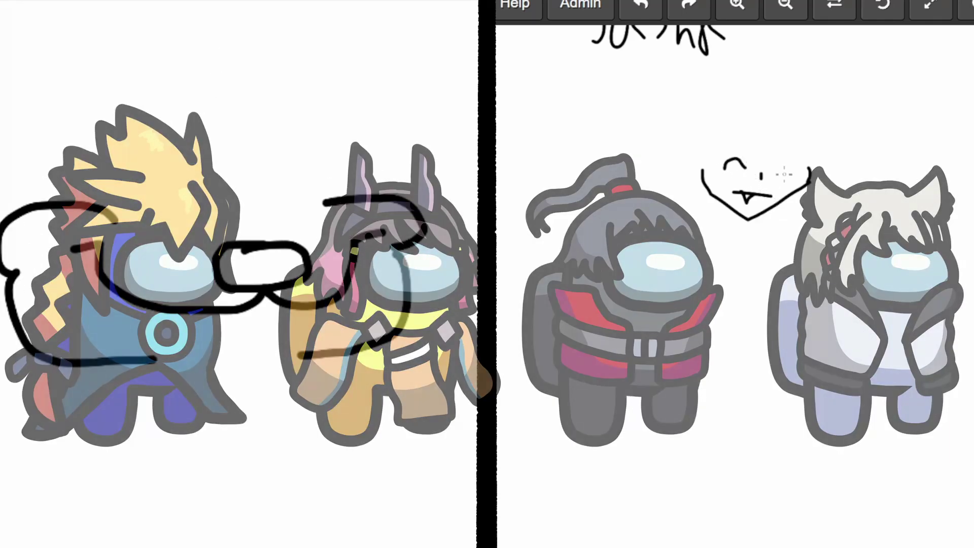
scroll(184, 177, up, 3)
scroll(184, 177, up, 3)
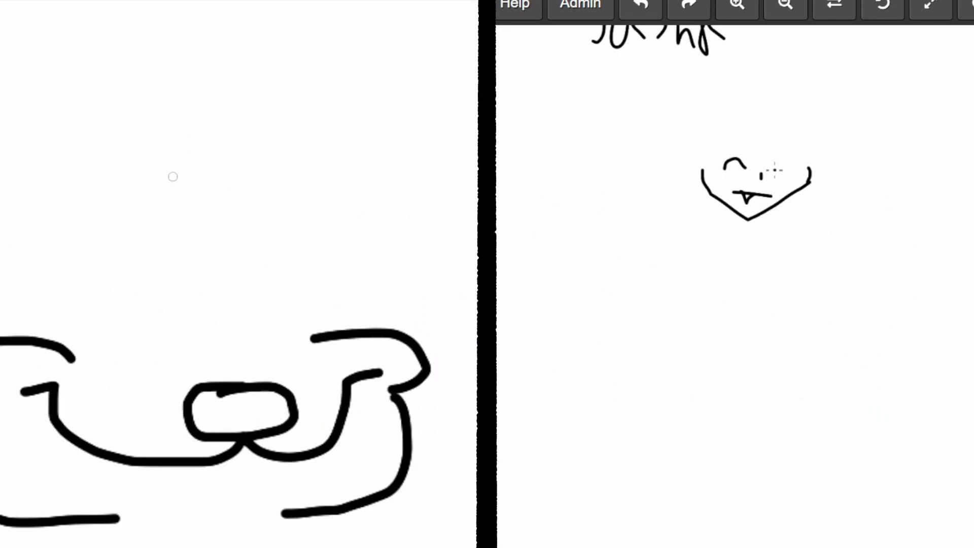
scroll(327, 240, up, 3)
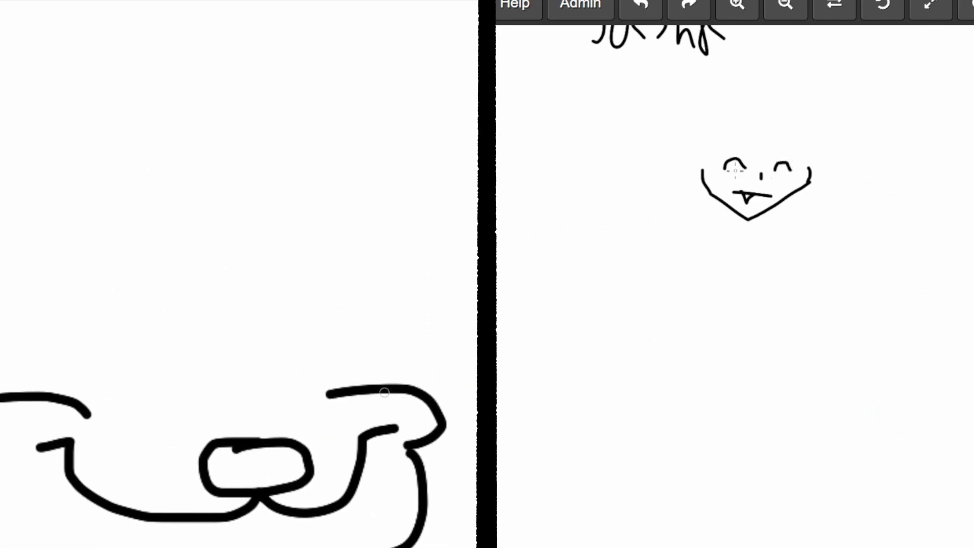
Step: Draw both sides of Garfield's head, redoing the right side after an undo
drag(383, 386, 411, 228)
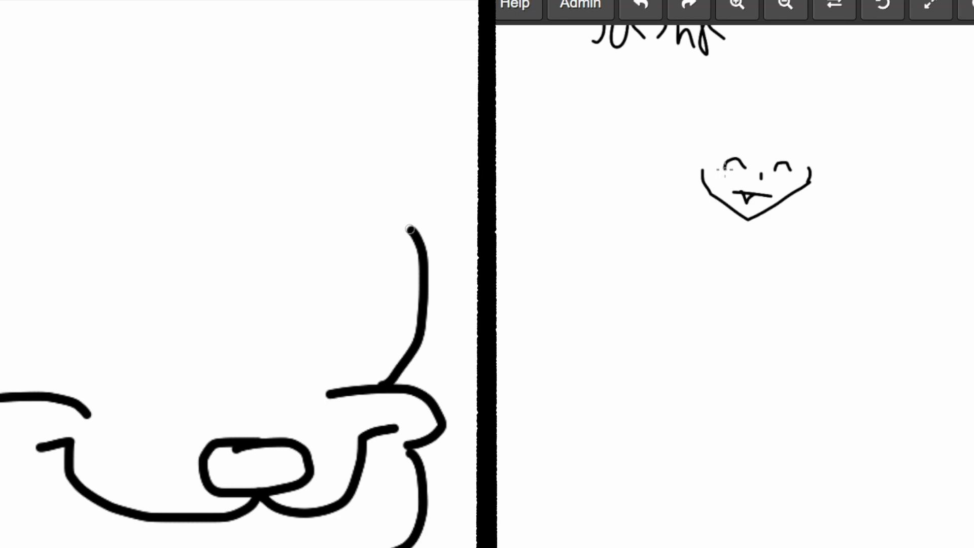
key(ctrl+z)
key(ctrl+y)
key(ctrl+z)
drag(303, 217, 371, 389)
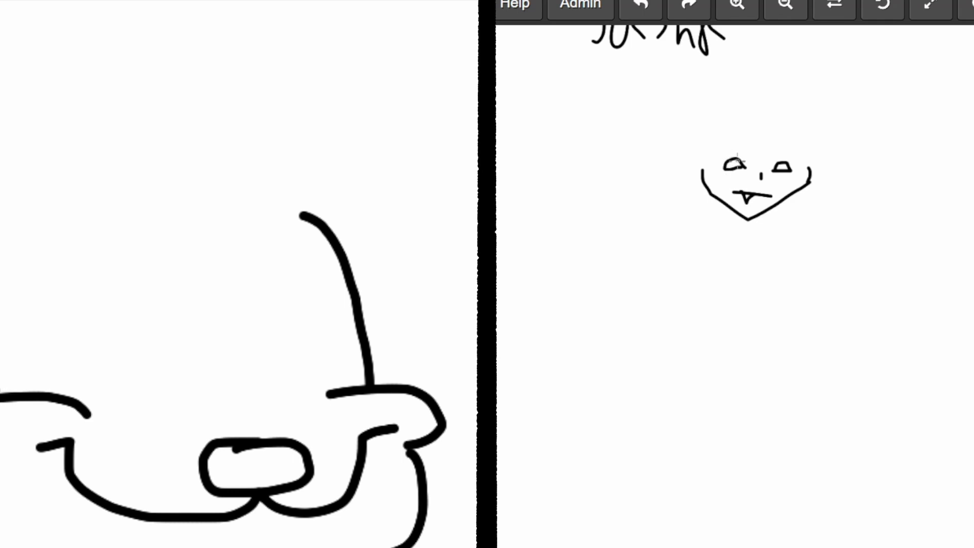
drag(2, 377, 83, 228)
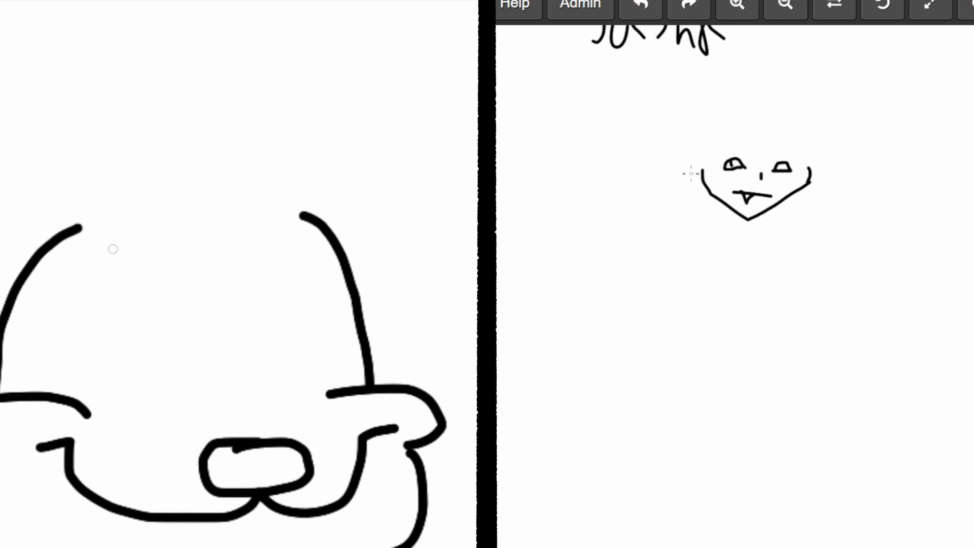
Step: Add whiskers on both sides of Garfield's muzzle
drag(328, 221, 353, 210)
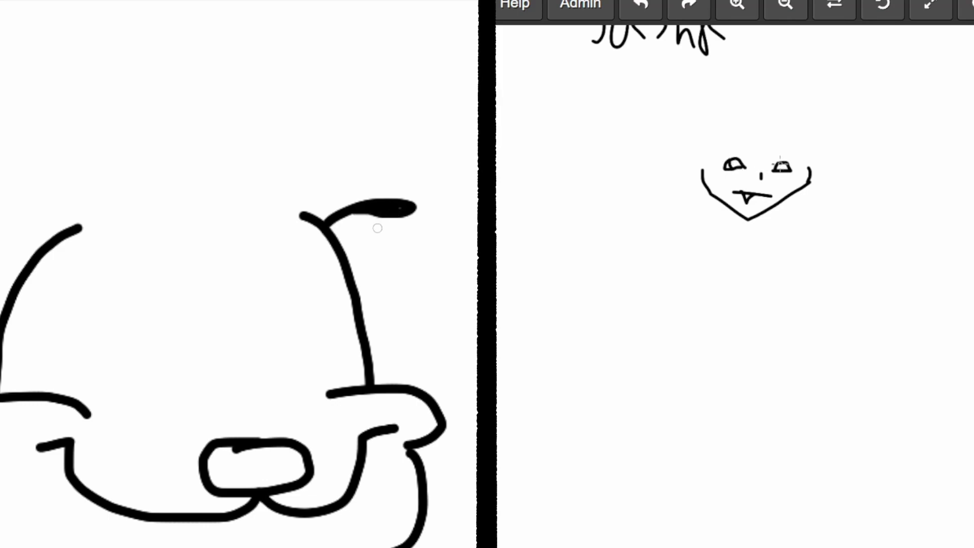
mouse_move(333, 242)
mouse_down()
mouse_move(427, 250)
mouse_move(379, 237)
mouse_move(424, 266)
mouse_move(409, 267)
mouse_up()
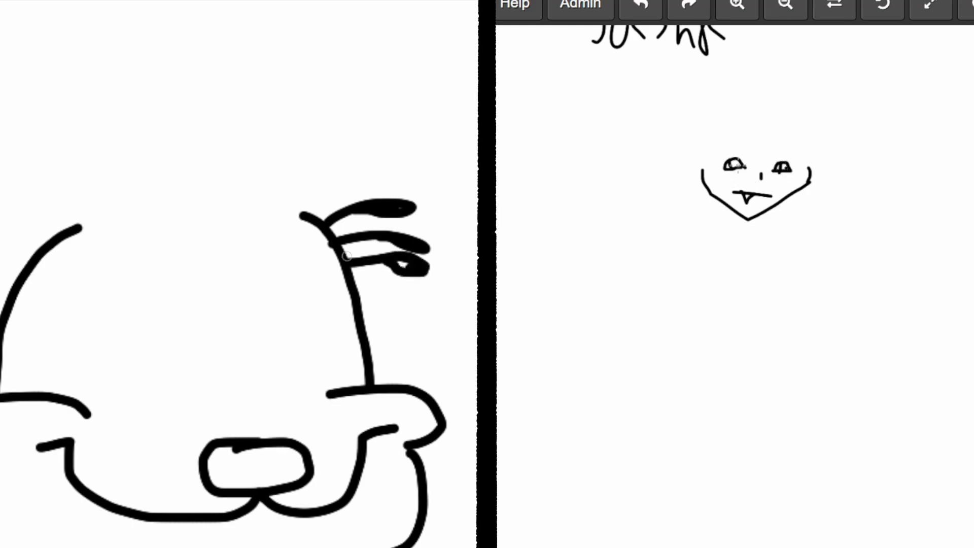
drag(61, 236, 2, 220)
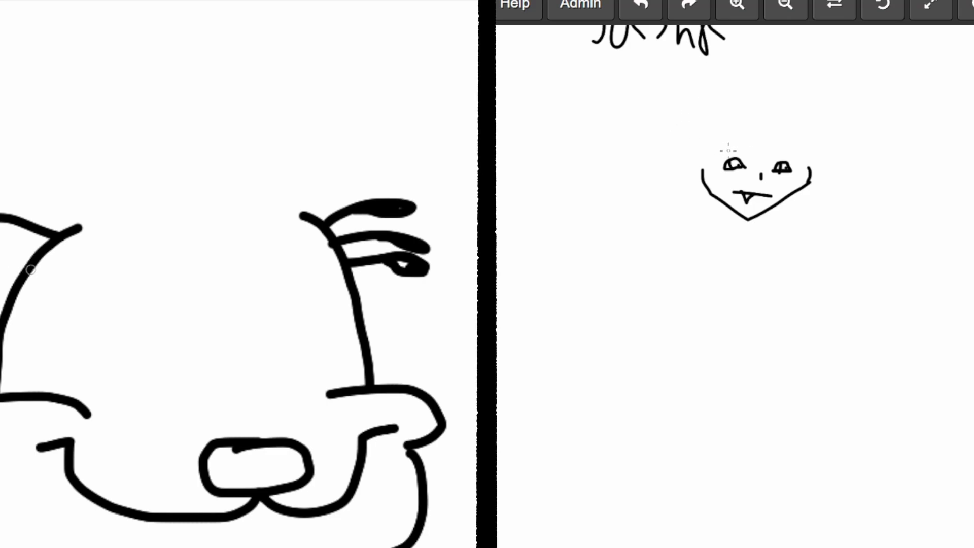
mouse_move(30, 268)
mouse_down()
mouse_move(1, 270)
mouse_move(6, 300)
mouse_up()
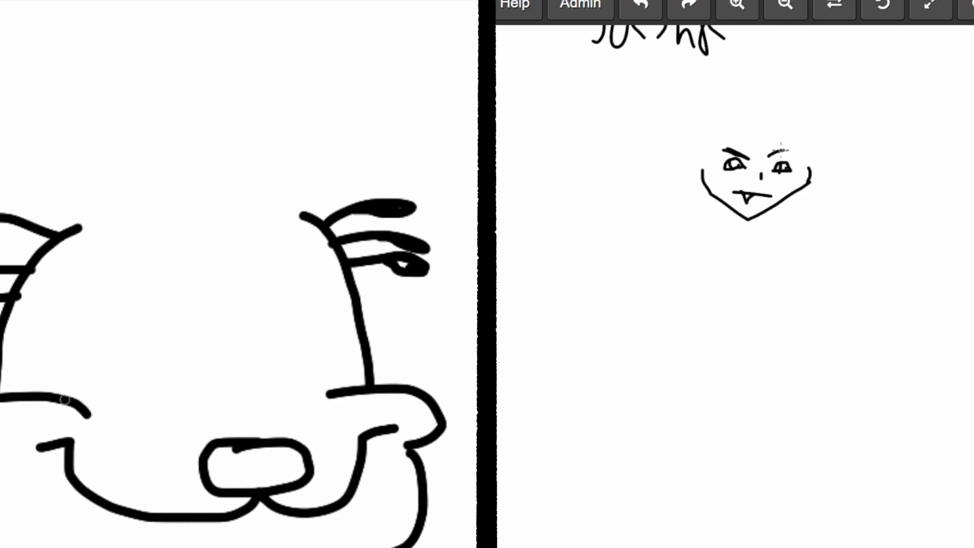
Step: Draw Garfield's two oval eyes with a heavy eyelid line and dotted pupils
mouse_move(53, 397)
mouse_down()
mouse_move(51, 339)
mouse_move(122, 228)
mouse_move(217, 270)
mouse_move(224, 407)
mouse_move(137, 452)
mouse_move(52, 392)
mouse_up()
mouse_move(210, 245)
mouse_down()
mouse_move(204, 235)
mouse_move(251, 217)
mouse_move(316, 267)
mouse_move(331, 377)
mouse_move(304, 417)
mouse_move(229, 422)
mouse_move(222, 411)
mouse_up()
click(50, 345)
drag(49, 344, 343, 321)
drag(179, 355, 179, 377)
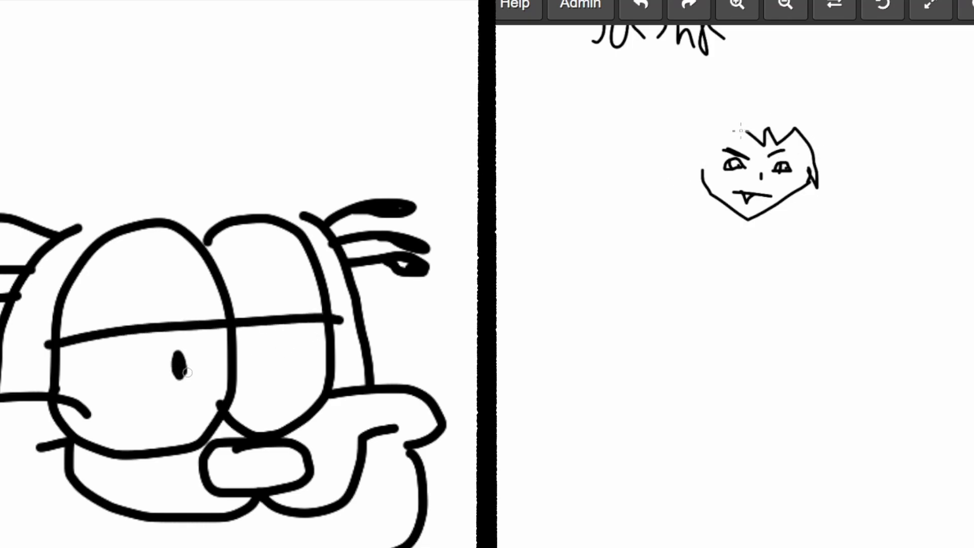
drag(283, 344, 291, 364)
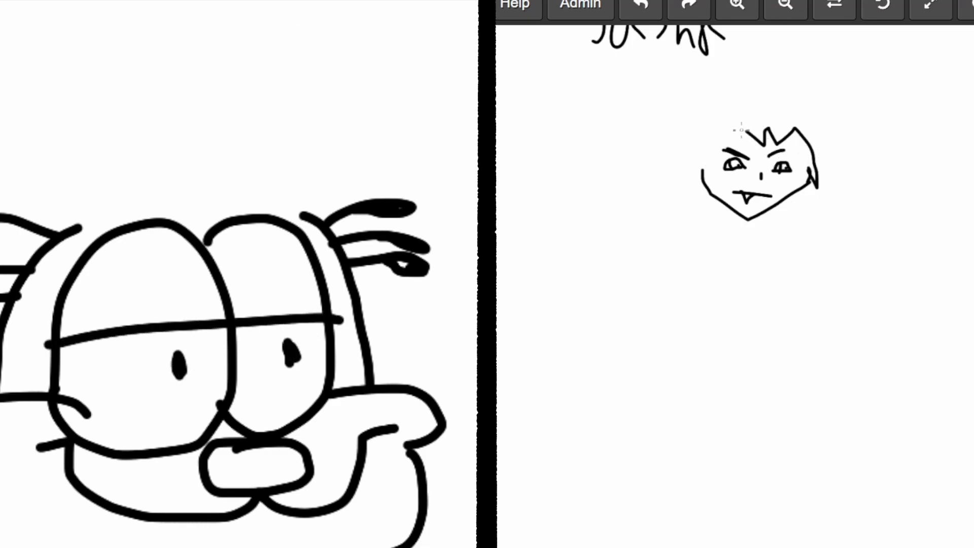
scroll(259, 362, up, 1)
scroll(259, 361, up, 1)
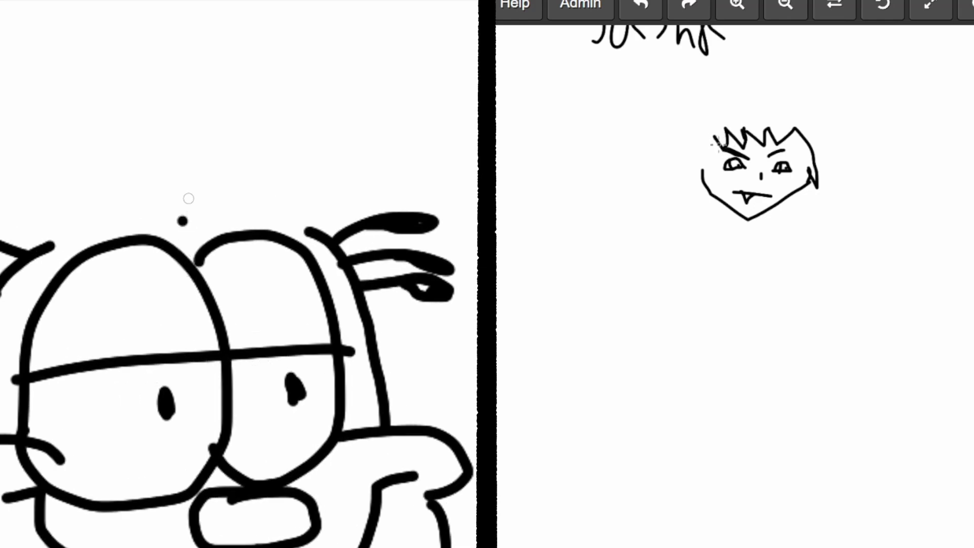
Step: Draw Garfield's rounded left ear with its inner line, and the right ear
mouse_move(183, 222)
mouse_down()
mouse_move(198, 131)
mouse_move(42, 255)
mouse_up()
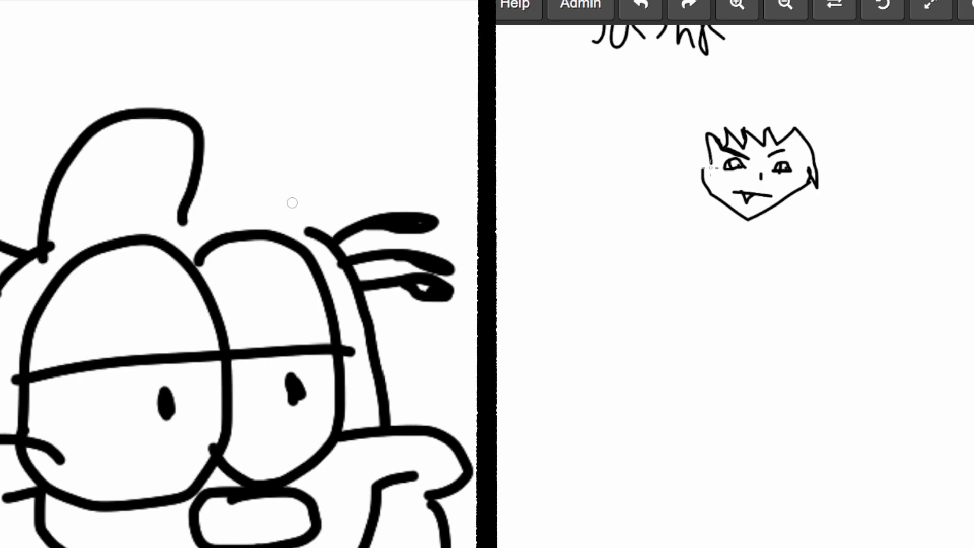
mouse_move(307, 220)
mouse_down()
mouse_move(310, 229)
mouse_move(328, 137)
mouse_move(257, 105)
mouse_up()
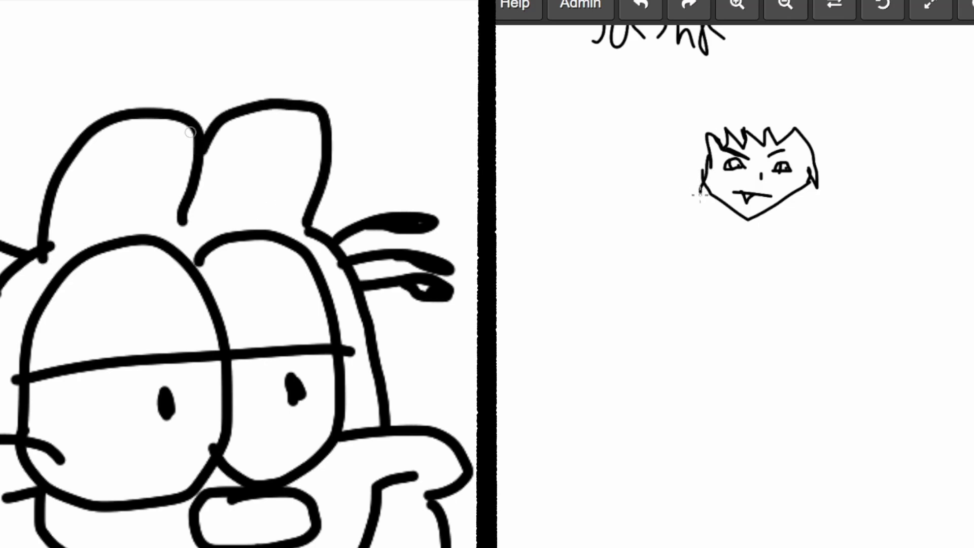
drag(164, 114, 92, 237)
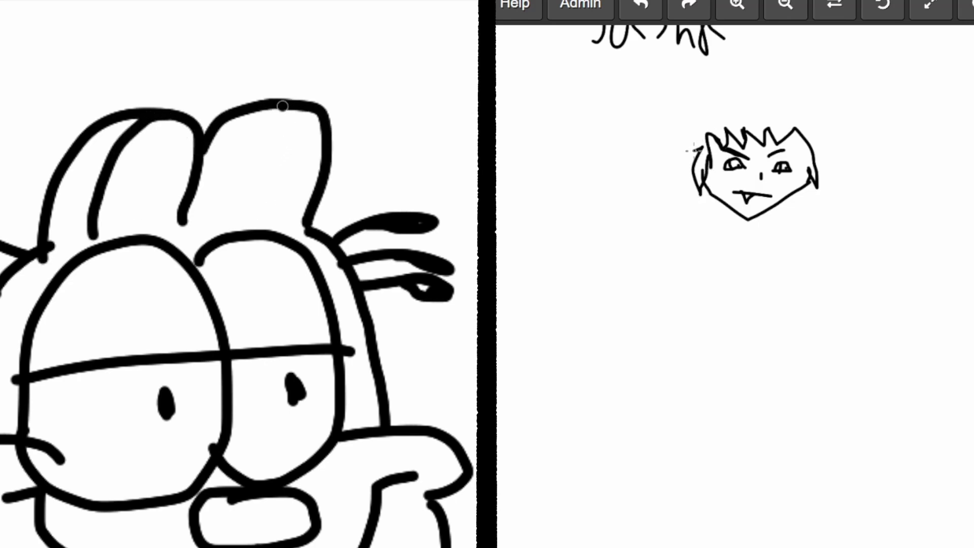
drag(281, 106, 242, 233)
scroll(242, 233, down, 5)
scroll(243, 232, down, 3)
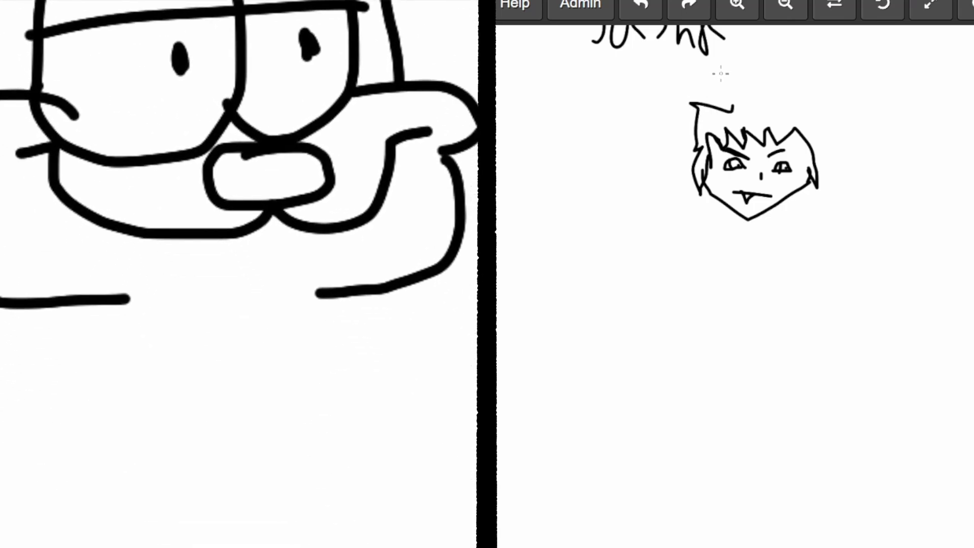
Step: Add spiky hair to Inuyasha and outline Garfield's body sides and left arm
mouse_move(733, 107)
mouse_down()
mouse_move(802, 83)
mouse_move(838, 123)
mouse_move(825, 191)
mouse_up()
scroll(456, 274, down, 3)
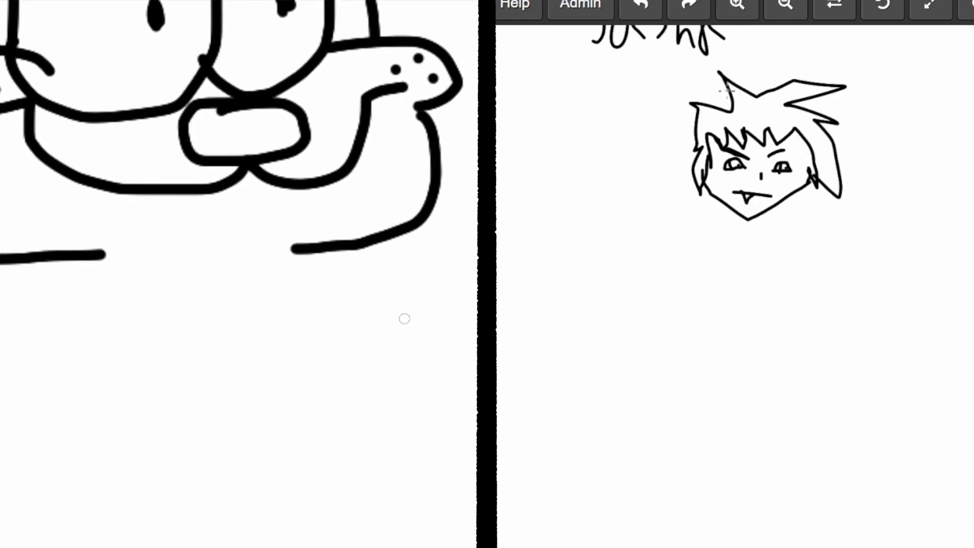
scroll(405, 318, down, 3)
drag(719, 90, 711, 102)
scroll(319, 251, down, 3)
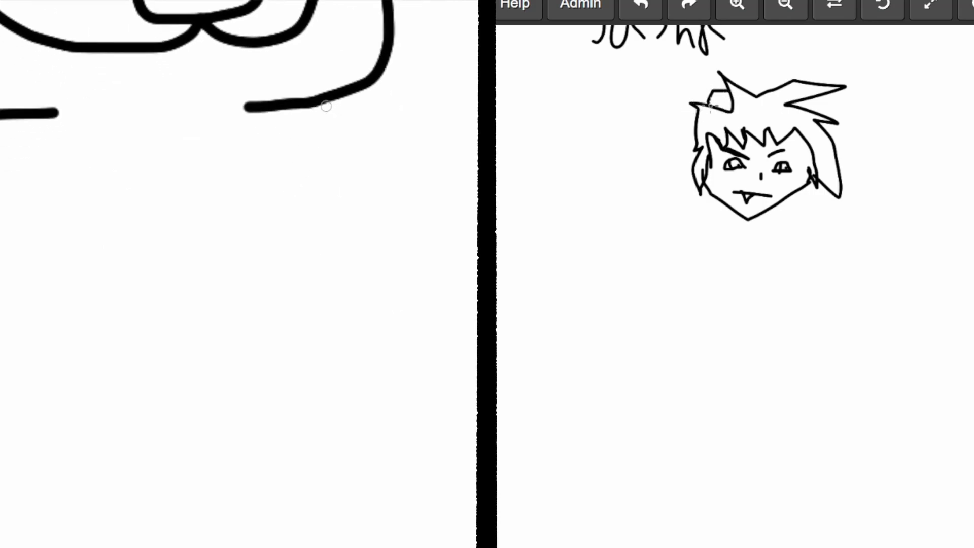
drag(328, 105, 416, 323)
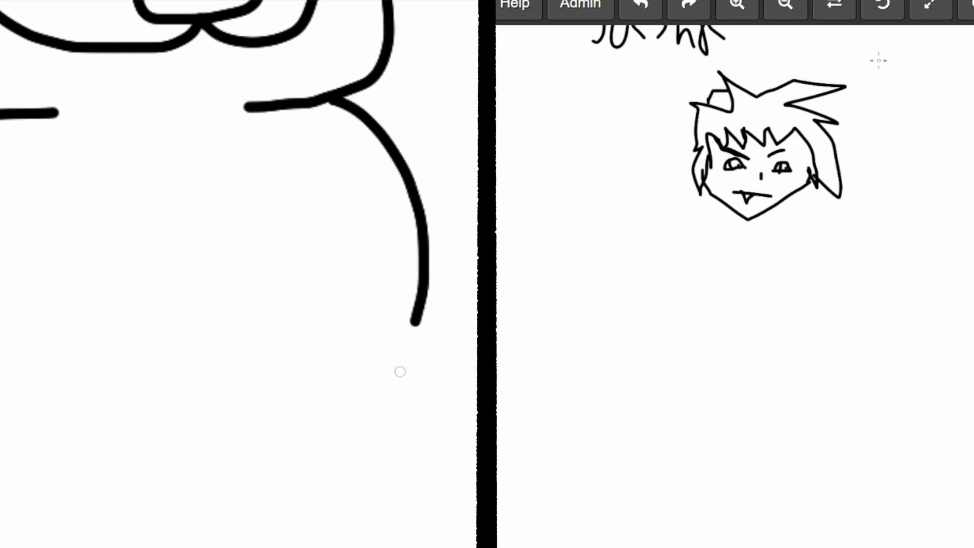
drag(400, 372, 293, 491)
scroll(228, 305, left, 3)
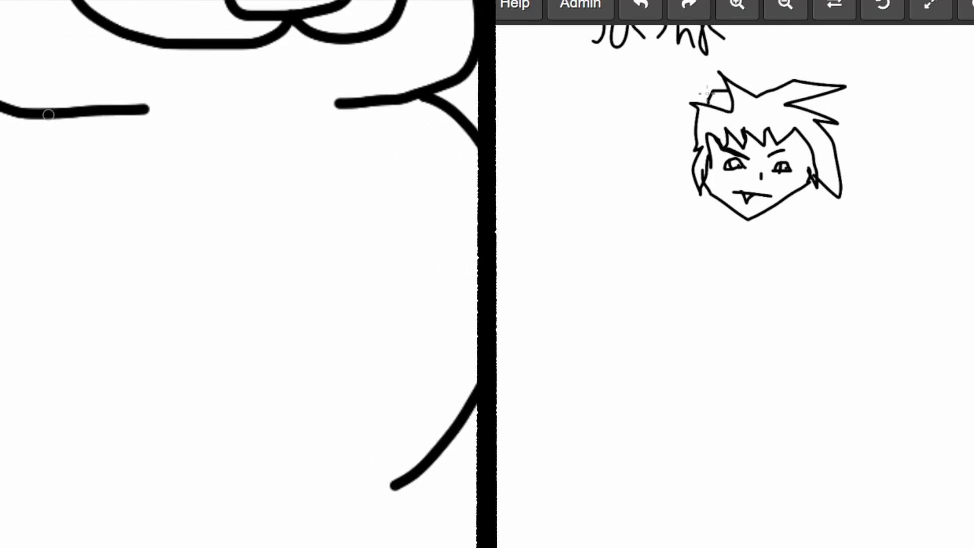
drag(48, 114, 3, 221)
drag(1, 433, 199, 521)
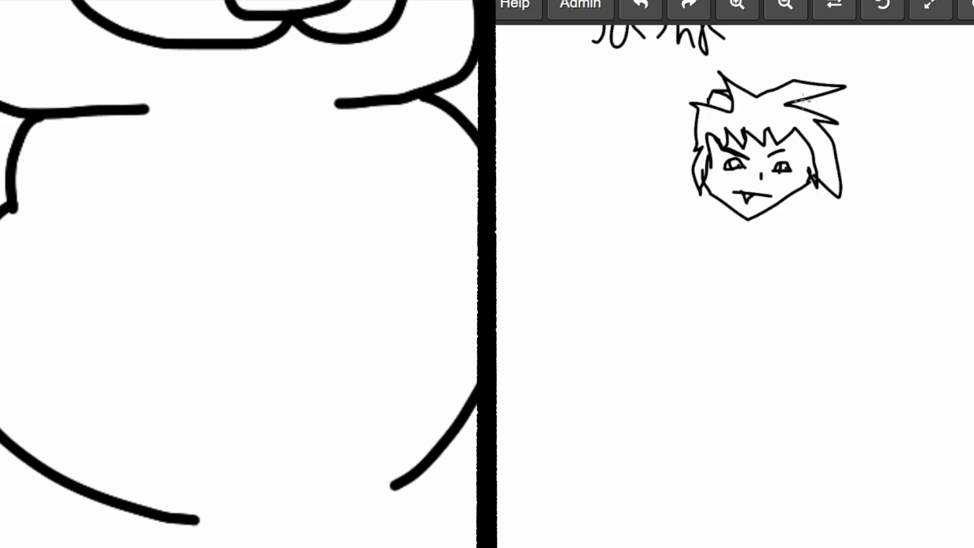
scroll(229, 304, down, 3)
scroll(253, 281, down, 1)
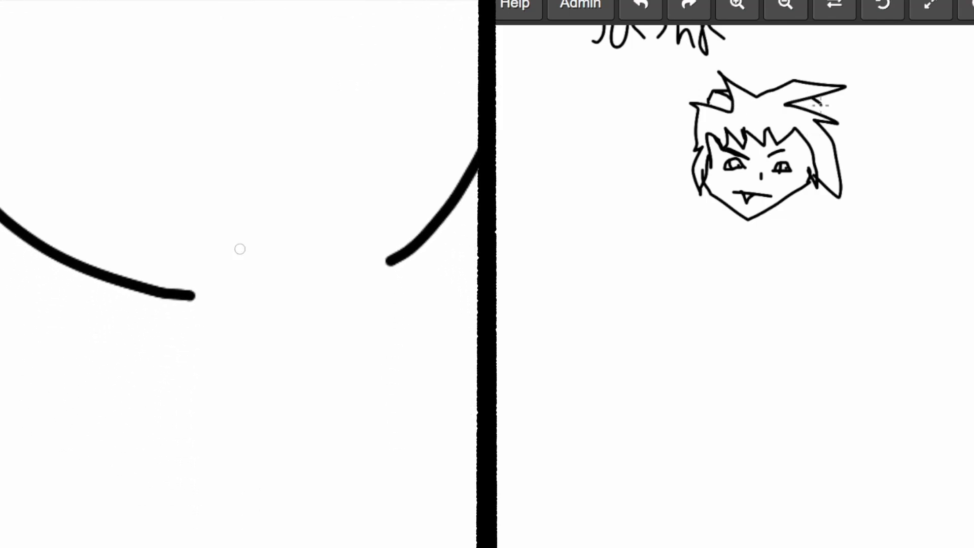
drag(65, 259, 61, 430)
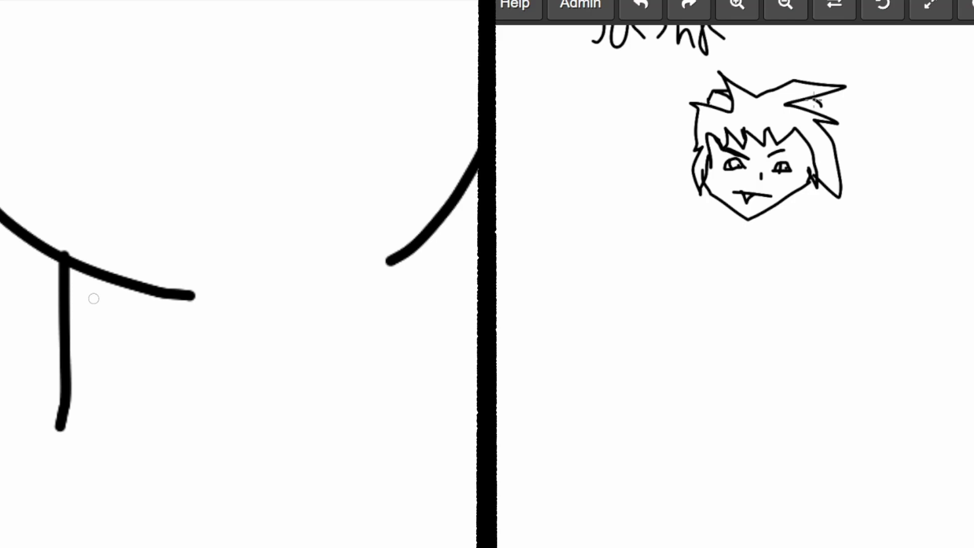
Step: Draw Garfield's first leg and paw with curled toes
drag(125, 282, 143, 445)
scroll(228, 304, down, 3)
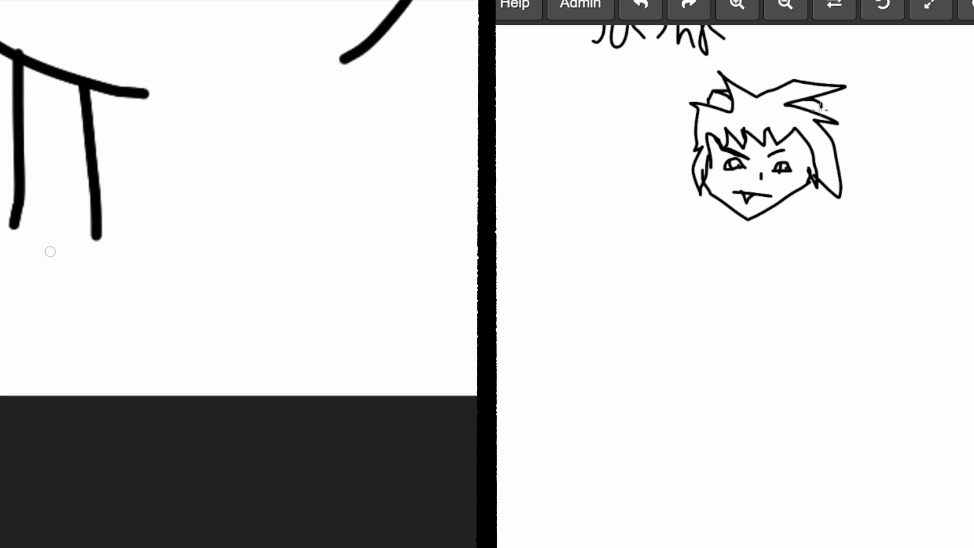
drag(15, 226, 3, 243)
mouse_move(7, 306)
mouse_down()
mouse_move(281, 304)
mouse_move(201, 258)
mouse_up()
mouse_move(251, 228)
mouse_down()
mouse_move(281, 243)
mouse_move(274, 308)
mouse_up()
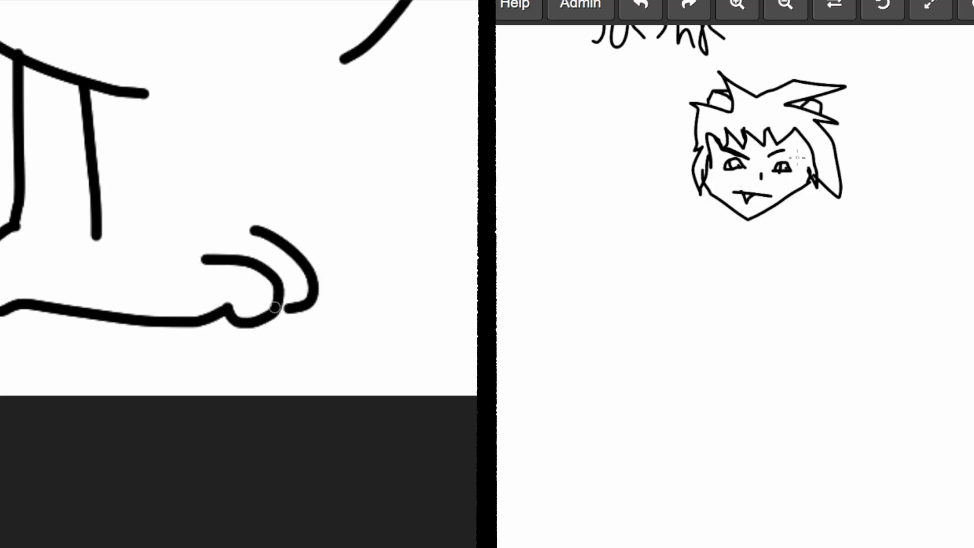
mouse_move(217, 216)
mouse_down()
mouse_move(296, 228)
mouse_move(283, 247)
mouse_up()
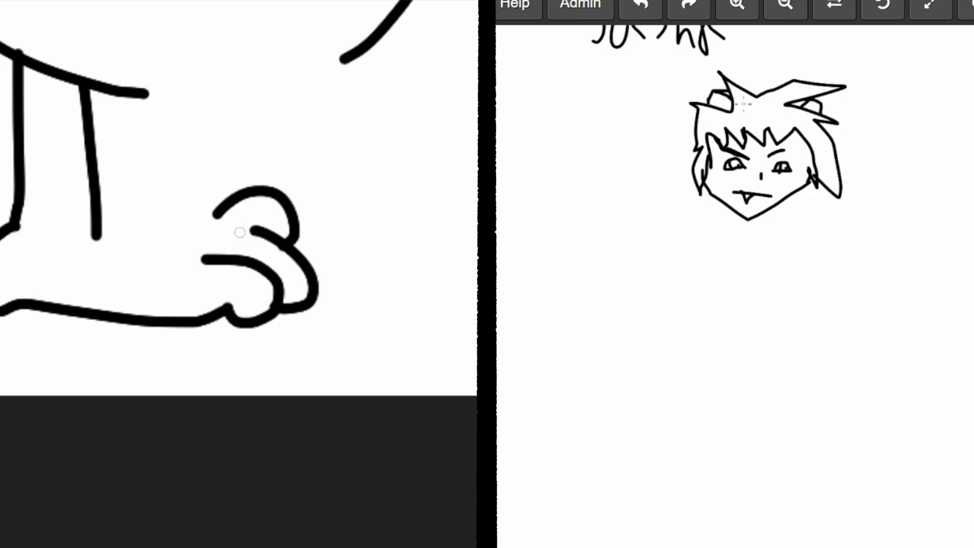
drag(217, 221, 87, 243)
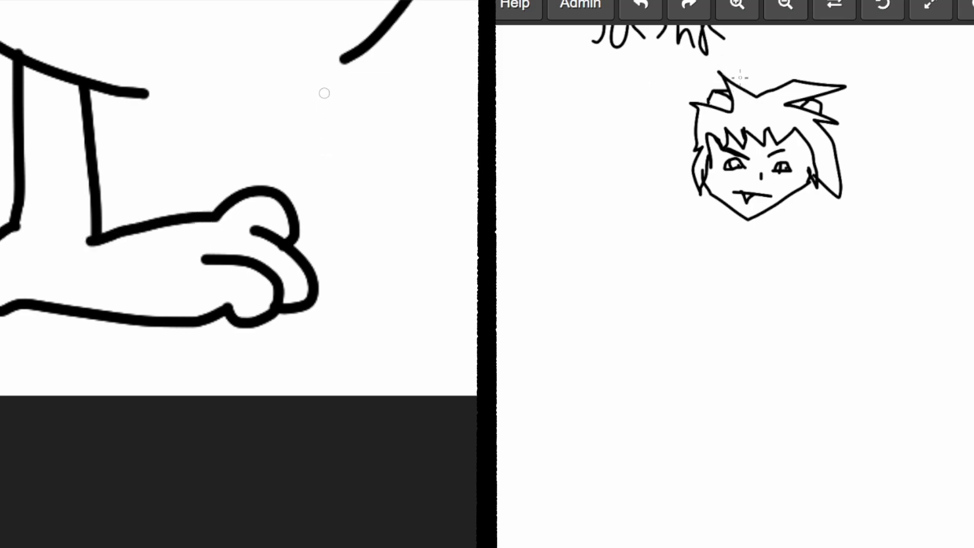
Step: Draw the second leg and foot, joining the leg tops along the body's base
drag(343, 59, 329, 213)
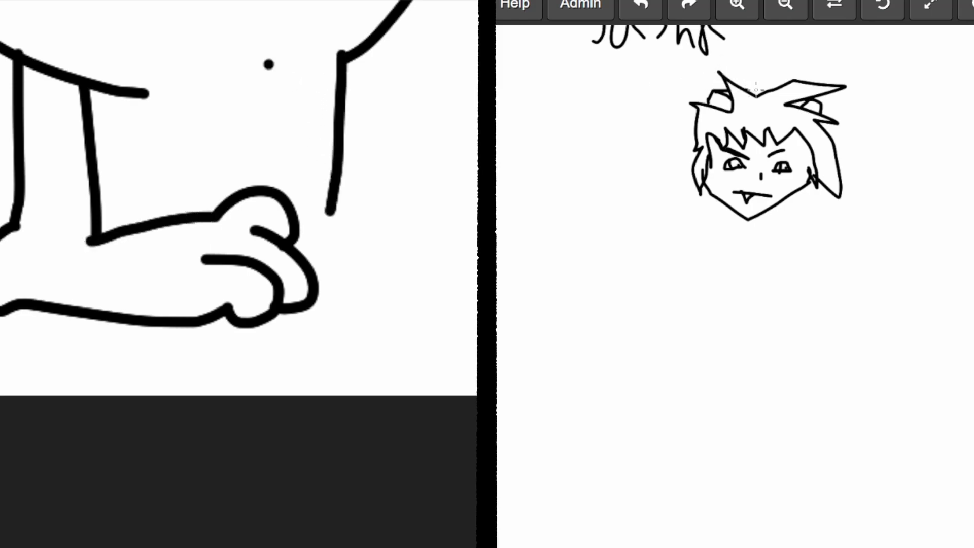
drag(269, 62, 273, 213)
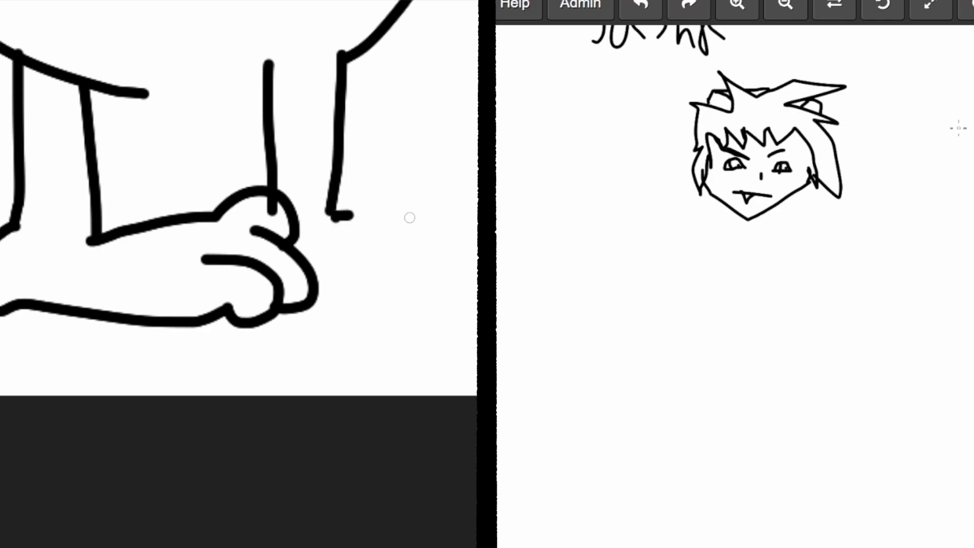
mouse_move(332, 217)
mouse_down()
mouse_move(453, 222)
mouse_move(479, 189)
mouse_up()
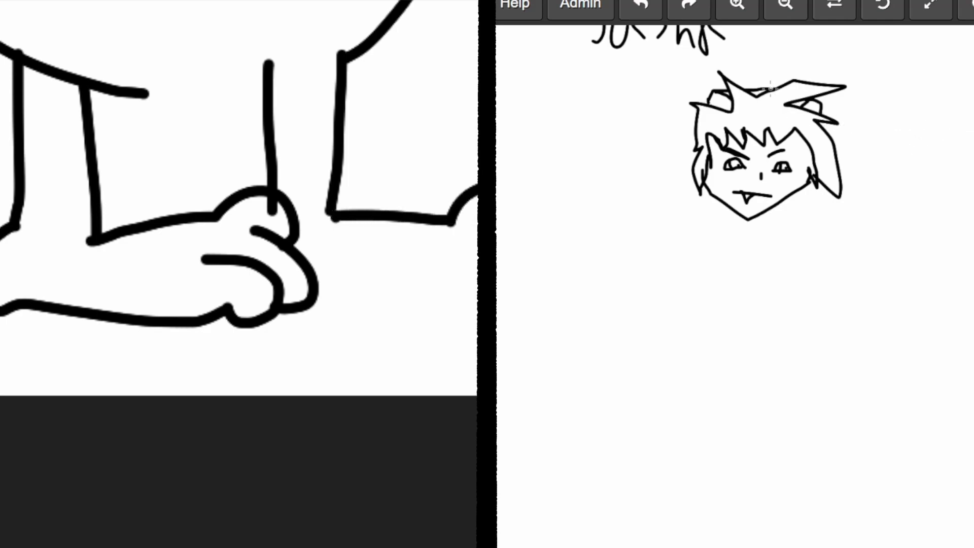
drag(467, 268, 478, 270)
drag(476, 329, 308, 299)
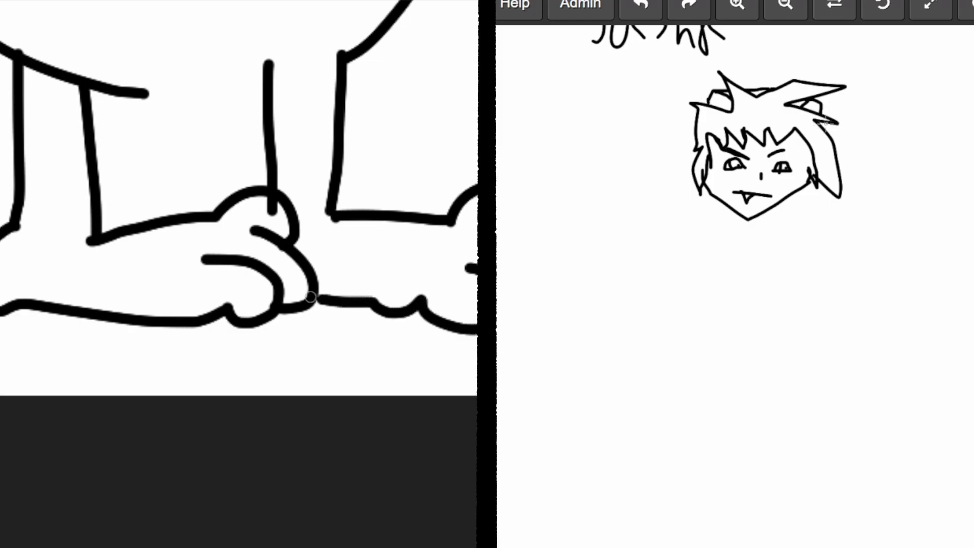
drag(149, 92, 381, 49)
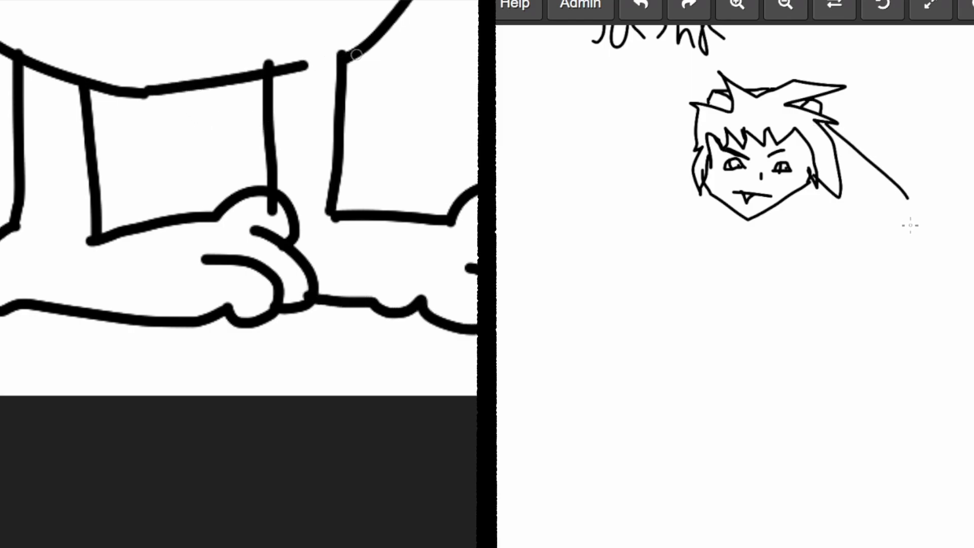
Step: Draw Inuyasha's long hair lock and erase overshoots at Garfield's body corner and leg
drag(926, 354, 883, 223)
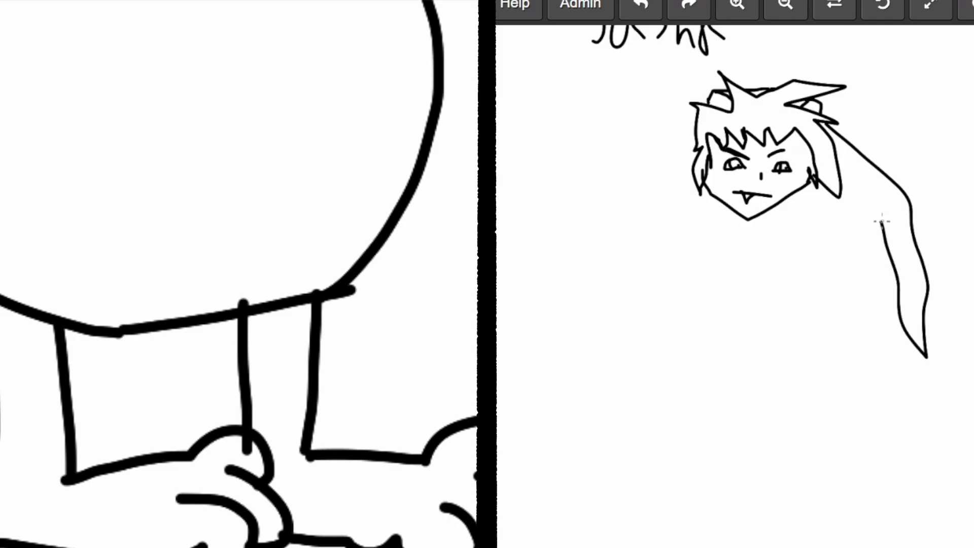
scroll(335, 320, up, 2)
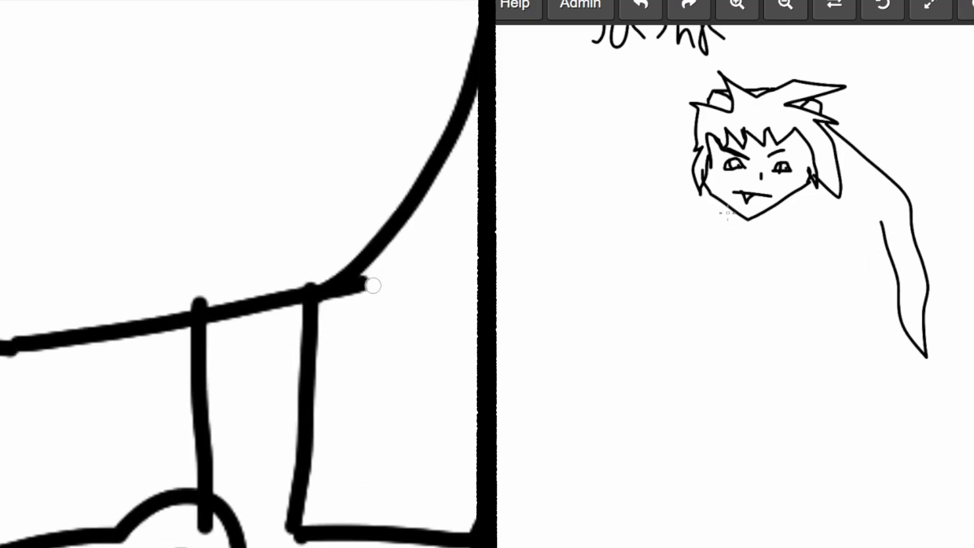
drag(359, 288, 335, 309)
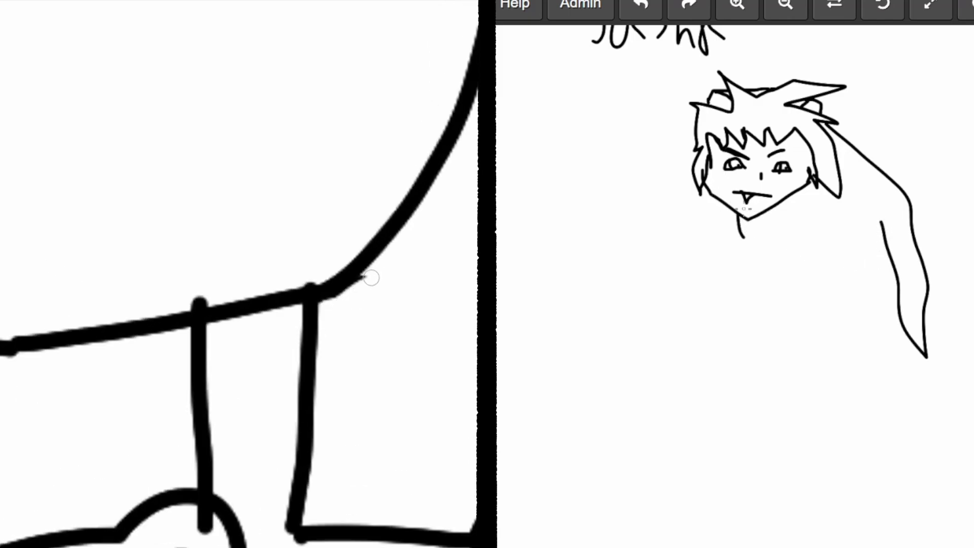
drag(373, 282, 325, 305)
drag(190, 295, 221, 300)
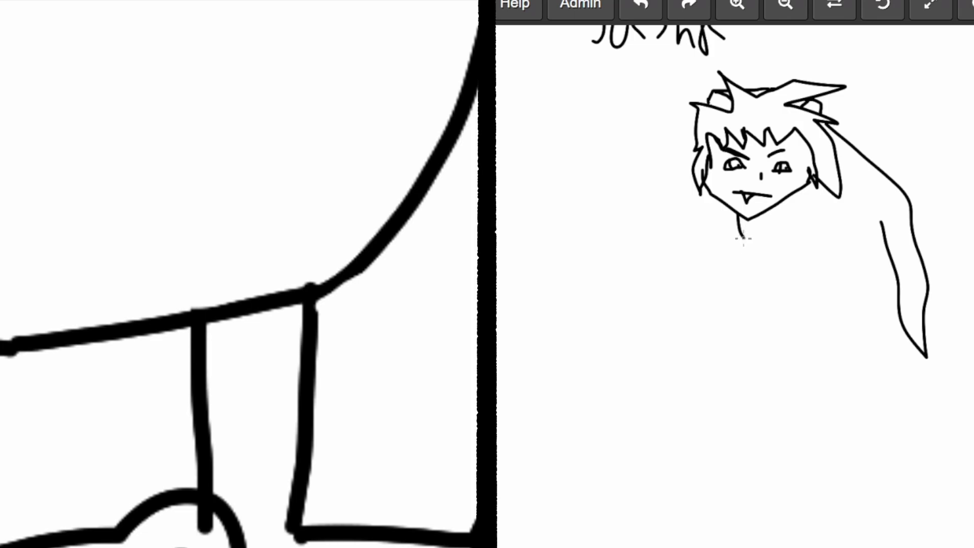
scroll(179, 279, up, 6)
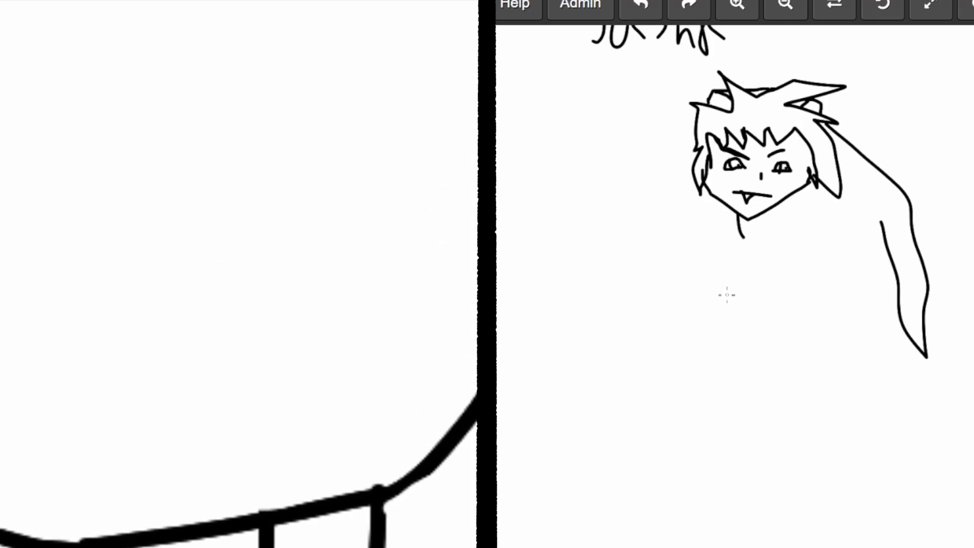
scroll(179, 280, up, 4)
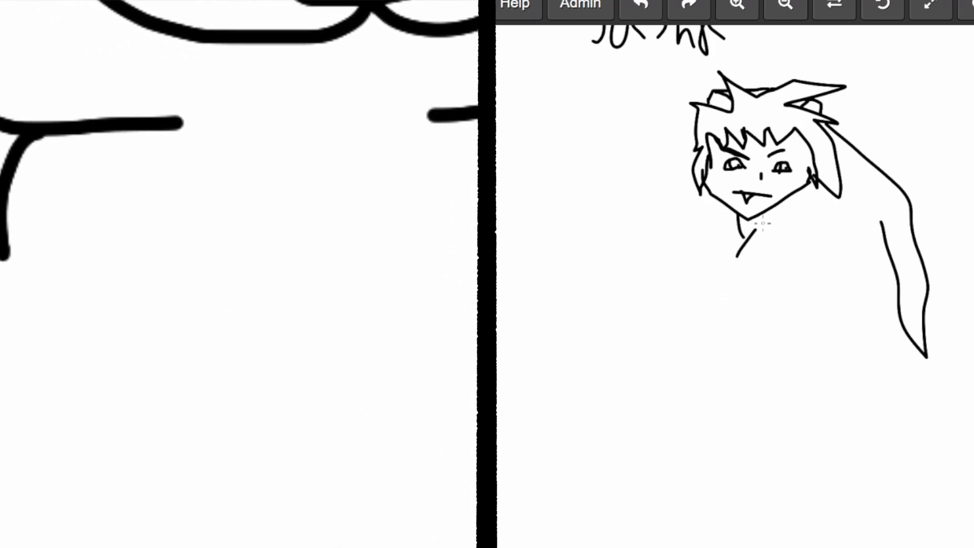
Step: Draw Inuyasha's neck line and Garfield's lower body curve, undoing an accidental erase mark
drag(302, 280, 294, 269)
scroll(296, 274, up, 6)
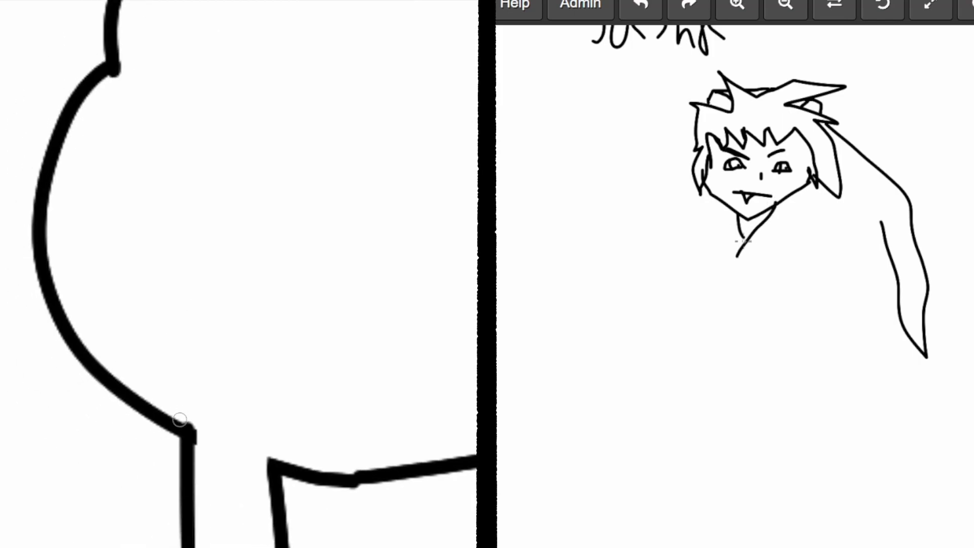
click(181, 437)
key(ctrl+z)
drag(187, 439, 2, 371)
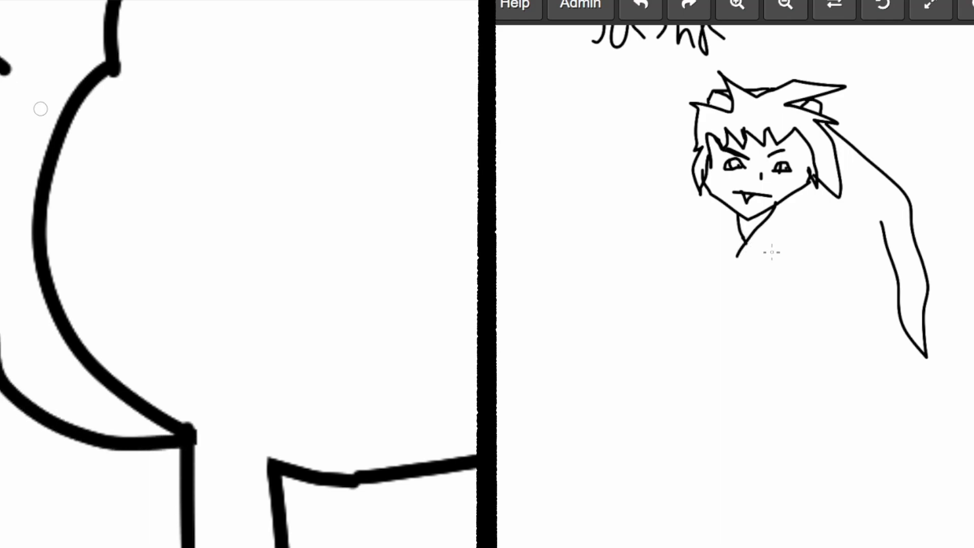
drag(741, 240, 746, 246)
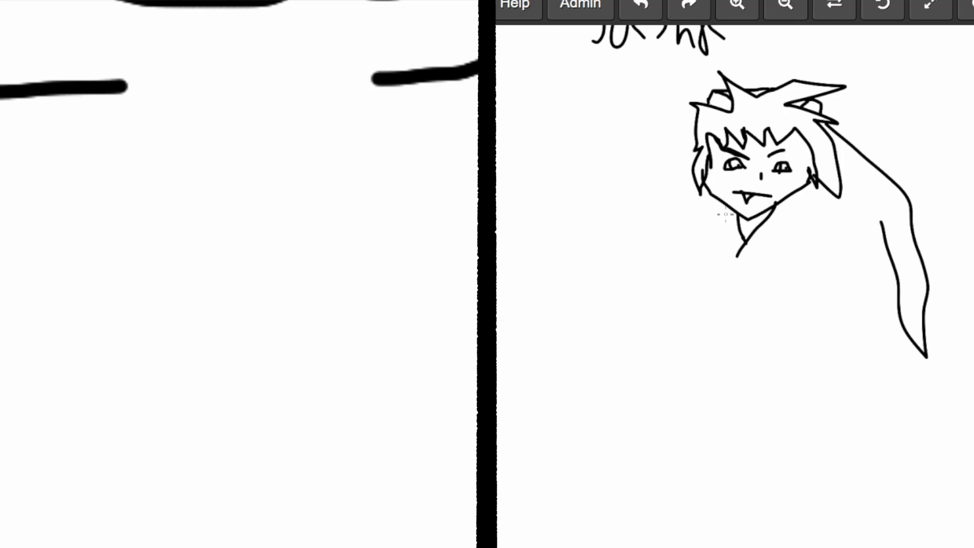
Step: Draw Inuyasha's shoulder line, the robe's outer edge and the start of its sleeves
click(722, 202)
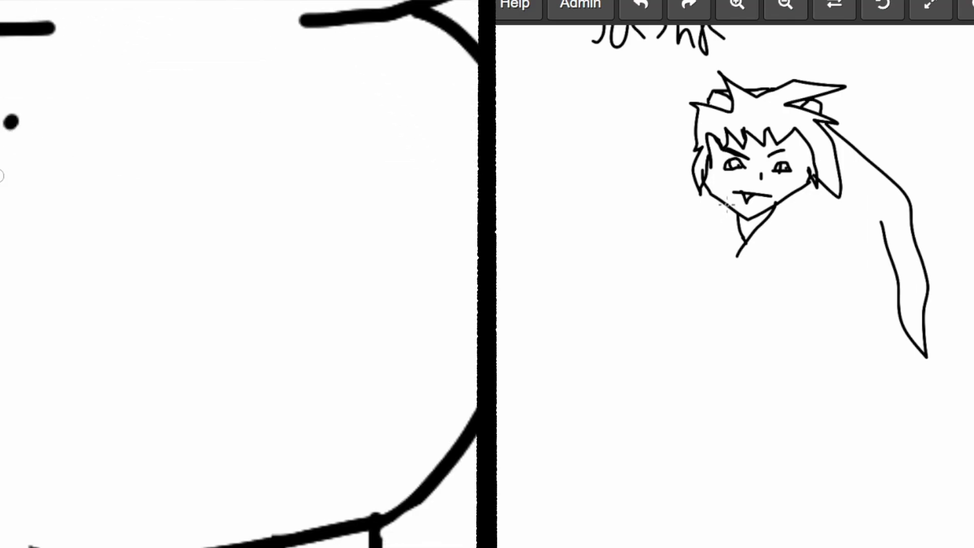
drag(722, 205, 696, 228)
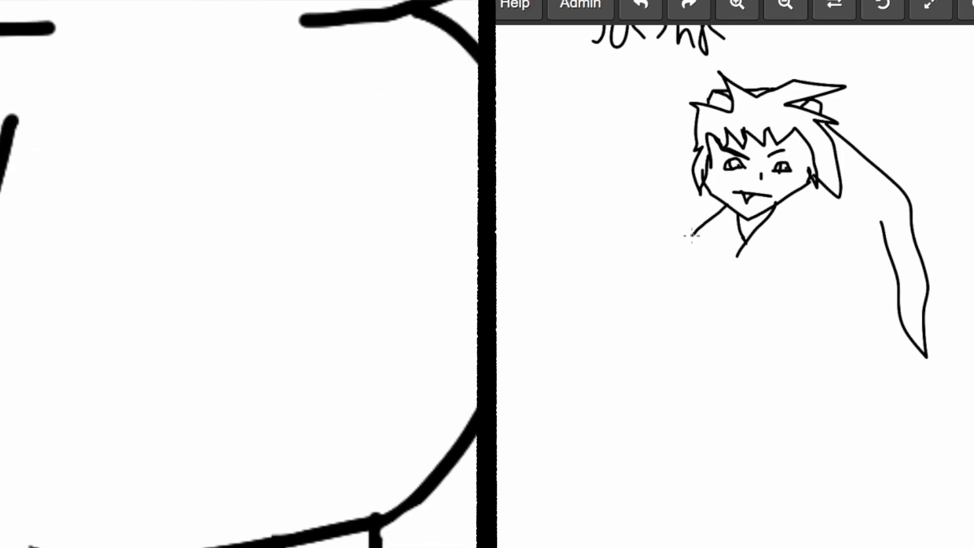
drag(675, 257, 671, 259)
mouse_move(643, 290)
mouse_down()
mouse_move(652, 328)
mouse_move(720, 419)
mouse_up()
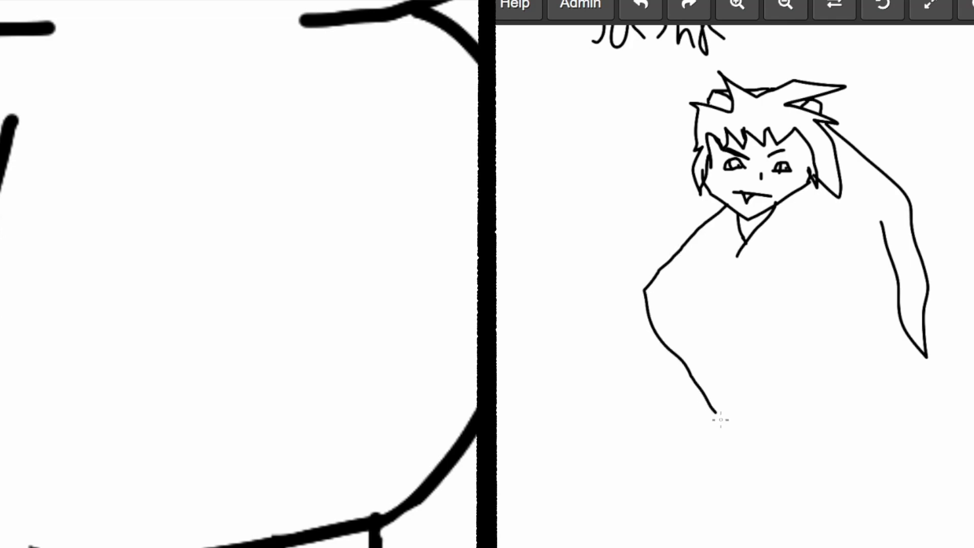
click(720, 420)
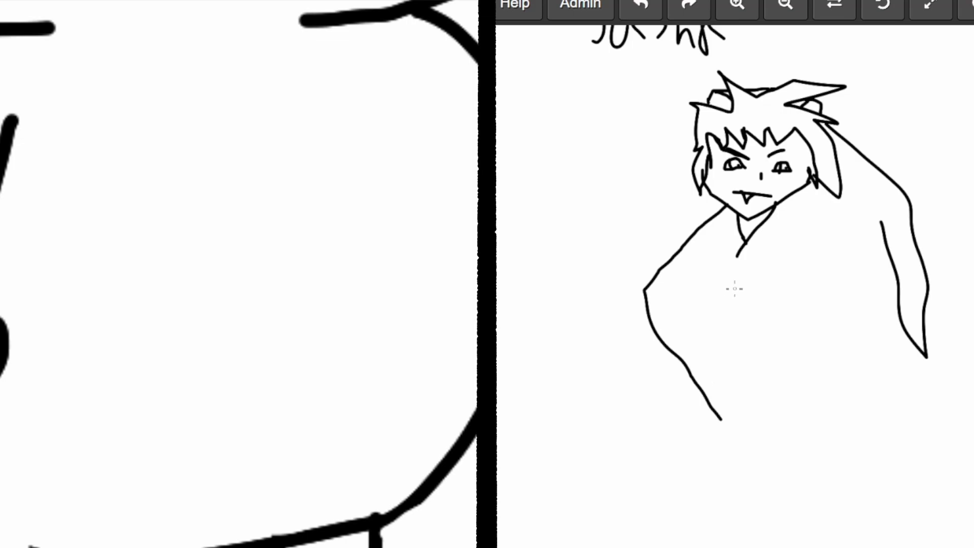
mouse_move(716, 260)
mouse_down()
mouse_move(695, 328)
mouse_move(761, 362)
mouse_move(799, 396)
mouse_move(729, 424)
mouse_move(685, 403)
mouse_move(715, 408)
mouse_up()
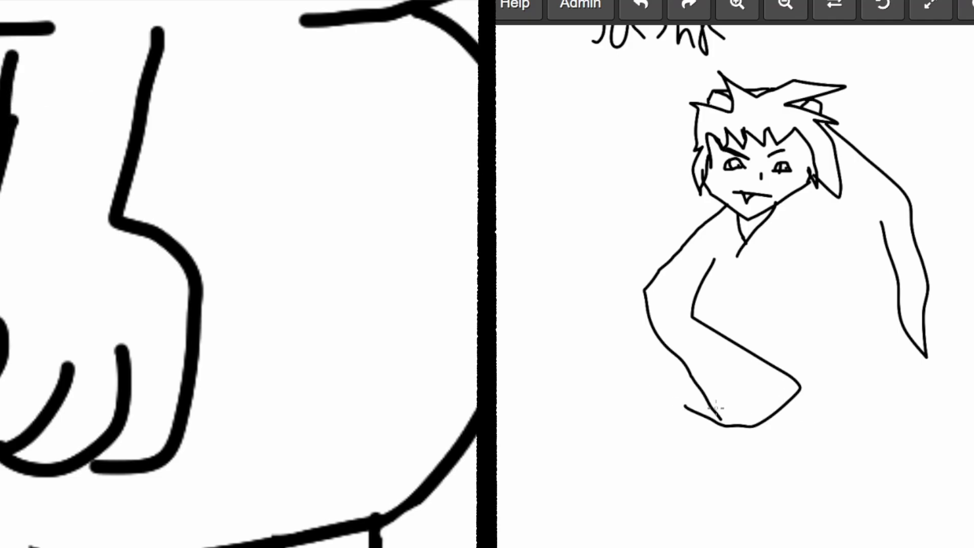
Step: Draw Garfield's two arms reaching right with a hand at the end
drag(95, 255, 206, 286)
drag(206, 285, 305, 232)
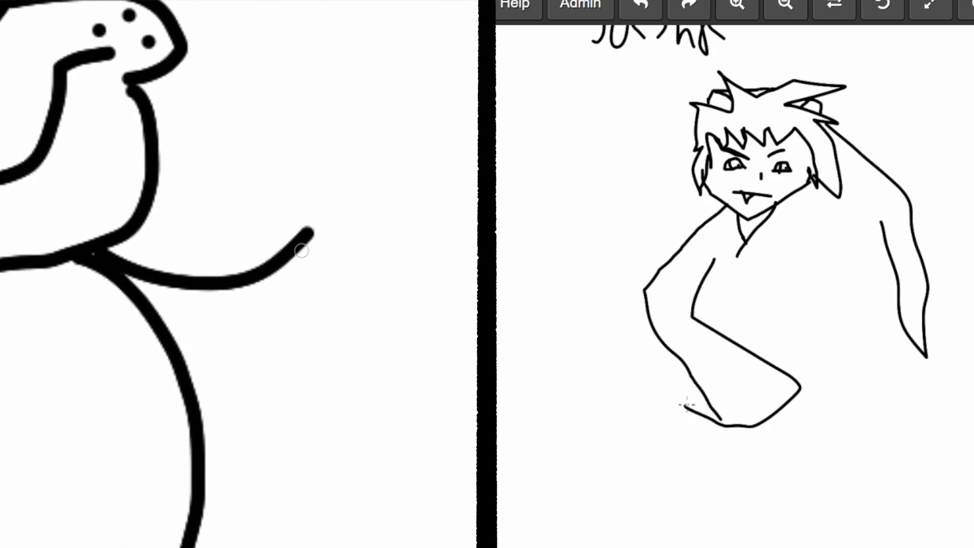
drag(199, 396, 335, 395)
drag(335, 397, 392, 305)
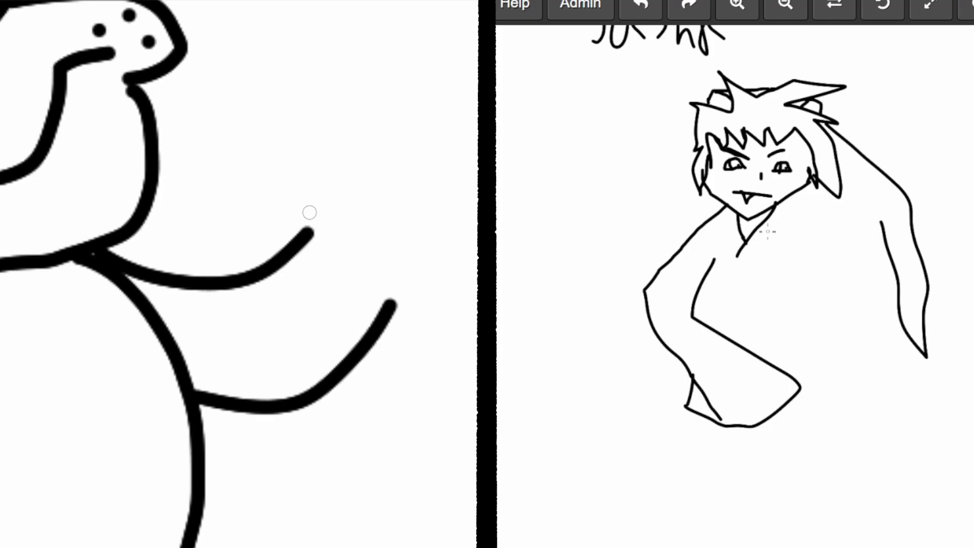
mouse_move(308, 237)
mouse_down()
mouse_move(228, 217)
mouse_move(263, 129)
mouse_move(305, 175)
mouse_move(478, 196)
mouse_up()
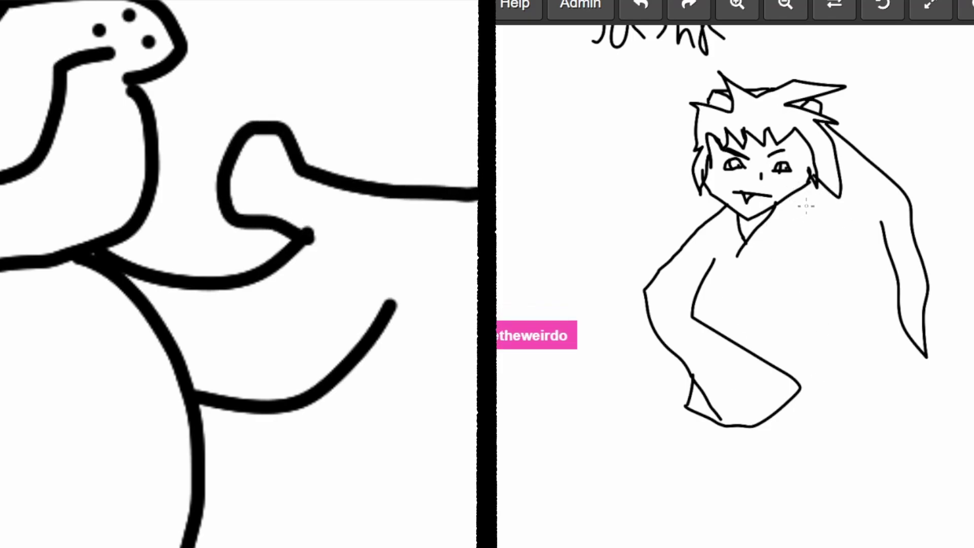
drag(393, 304, 478, 281)
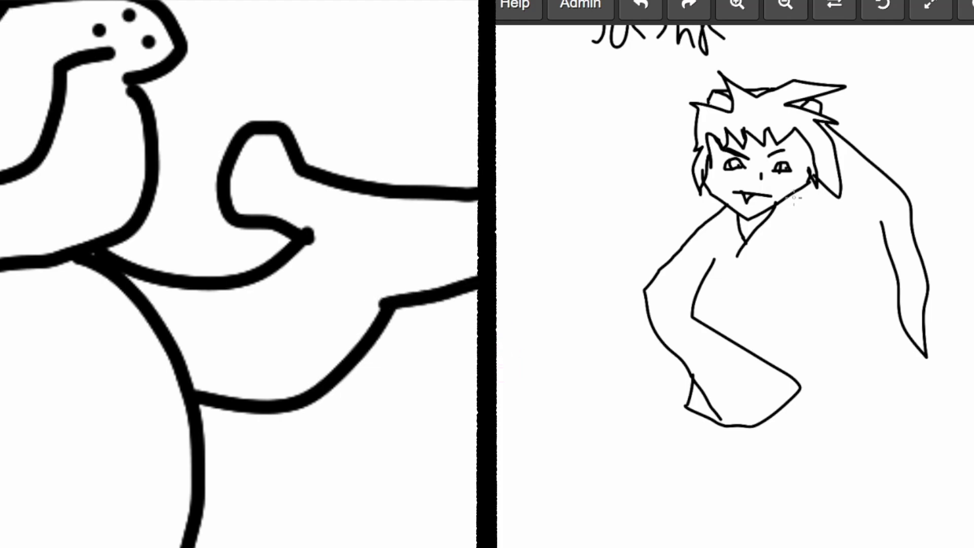
Step: Draw the lasagna pan's side and three wavy layer lines across it
mouse_move(221, 301)
mouse_down()
mouse_move(219, 228)
mouse_move(243, 160)
mouse_move(334, 140)
mouse_move(478, 145)
mouse_up()
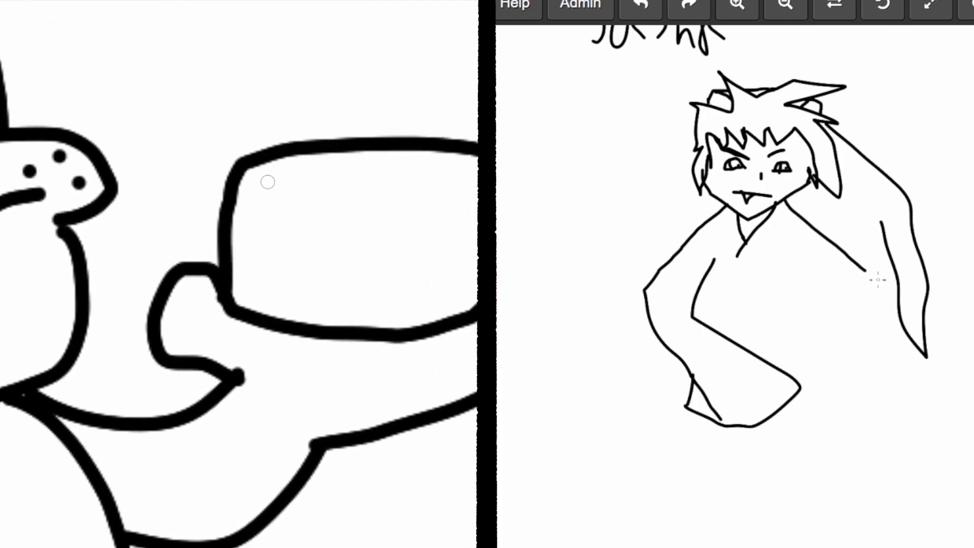
drag(229, 181, 478, 207)
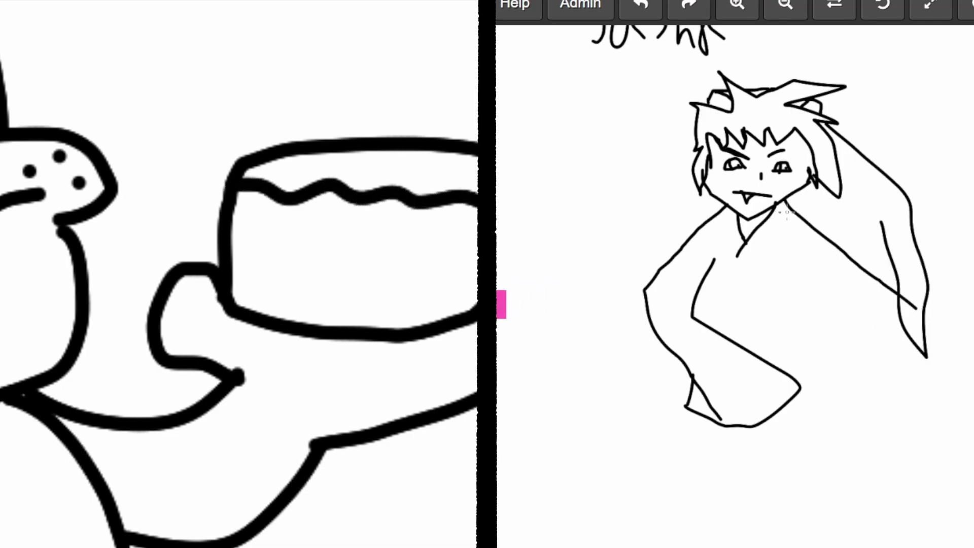
drag(229, 220, 479, 243)
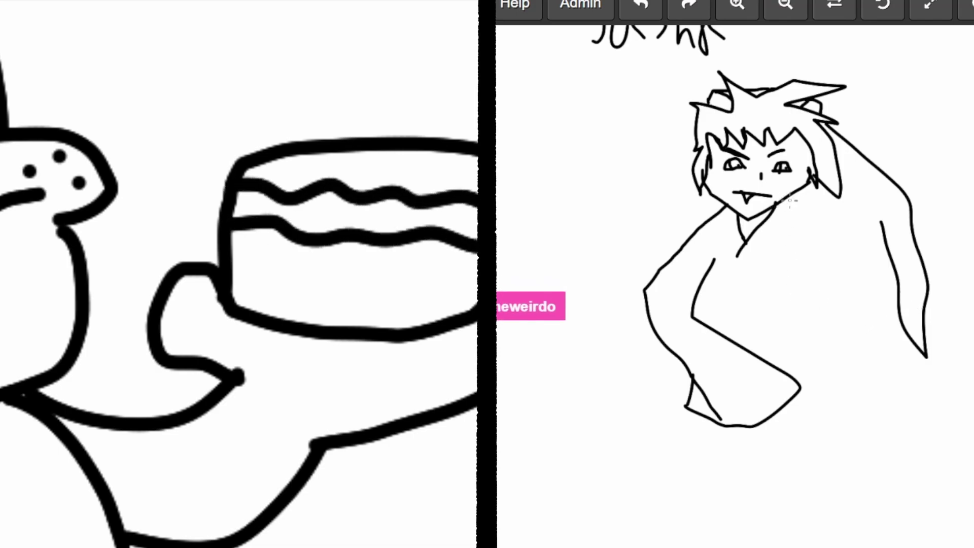
drag(232, 271, 478, 286)
scroll(345, 329, down, 5)
scroll(344, 329, down, 5)
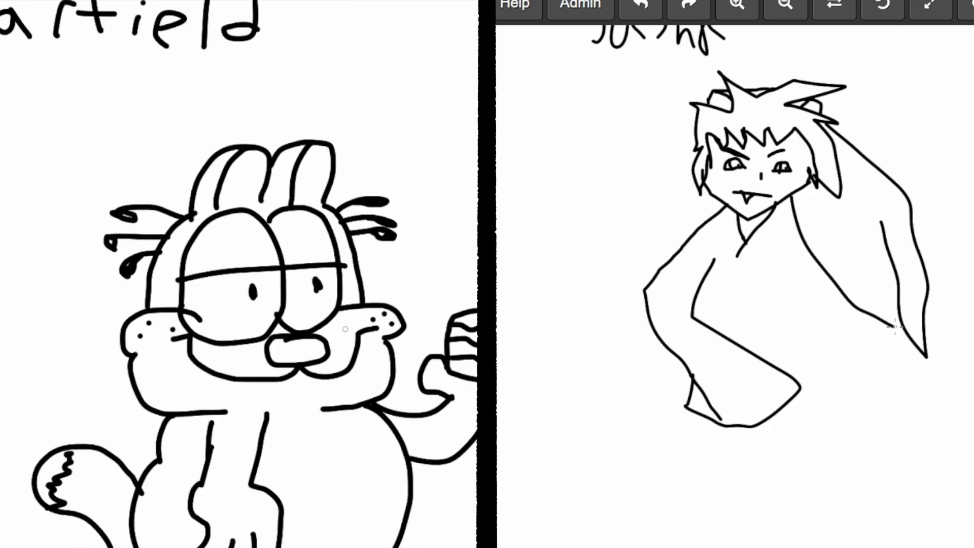
scroll(345, 328, down, 3)
scroll(450, 268, down, 2)
scroll(345, 305, down, 1)
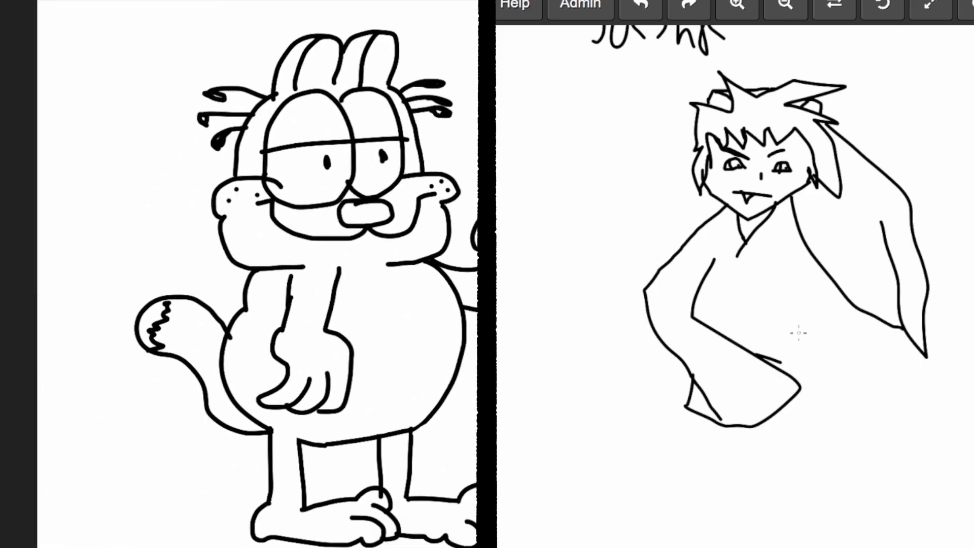
Step: Draw the robe sleeve's lower edge and Inuyasha's hand, redrawing an undone hand stroke
mouse_move(777, 315)
mouse_down()
mouse_move(899, 418)
mouse_move(910, 389)
mouse_up()
scroll(345, 305, up, 4)
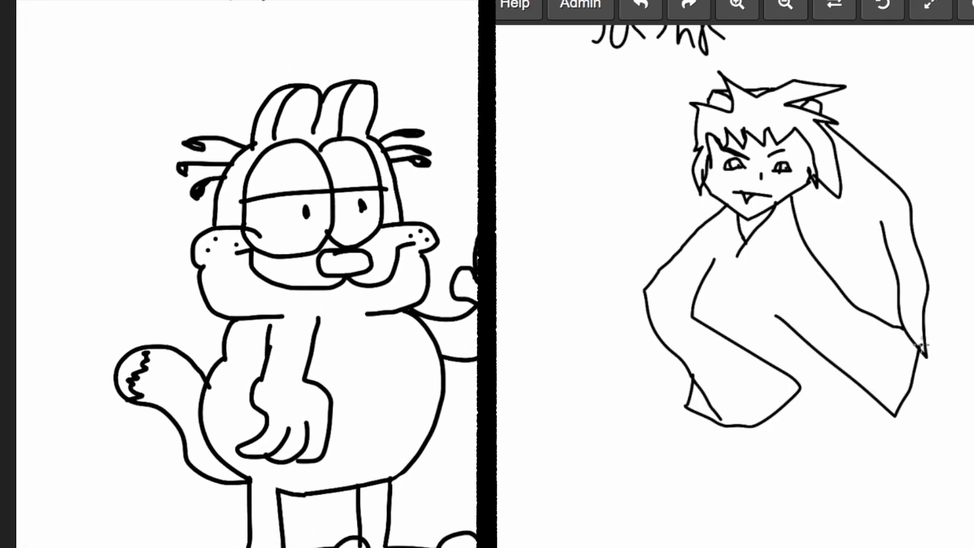
scroll(345, 305, down, 2)
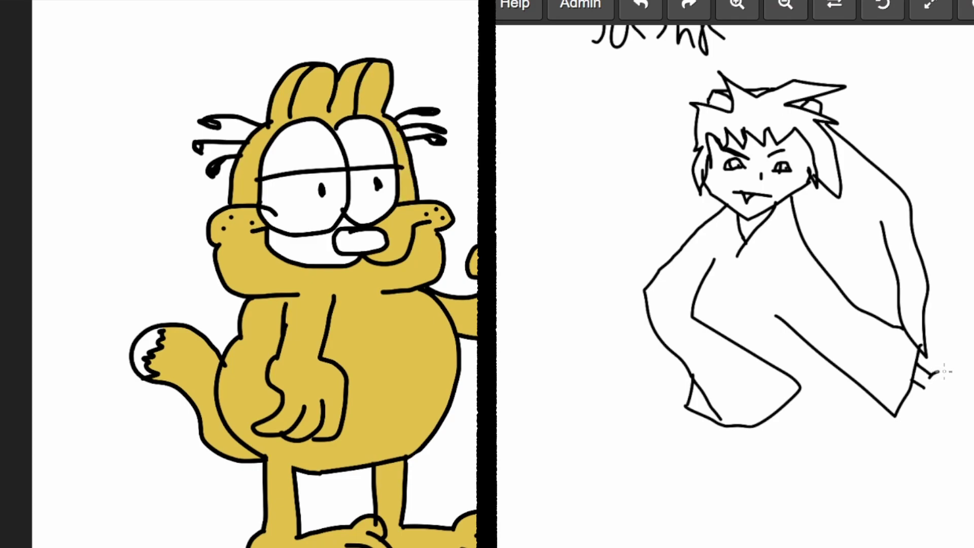
drag(946, 370, 956, 387)
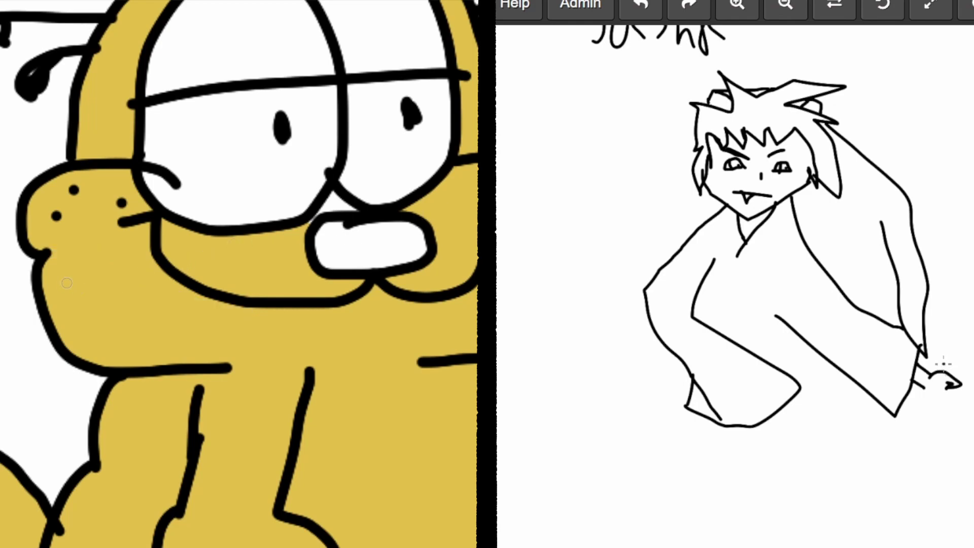
mouse_move(933, 394)
mouse_down()
mouse_move(929, 428)
mouse_move(948, 431)
mouse_move(948, 419)
mouse_up()
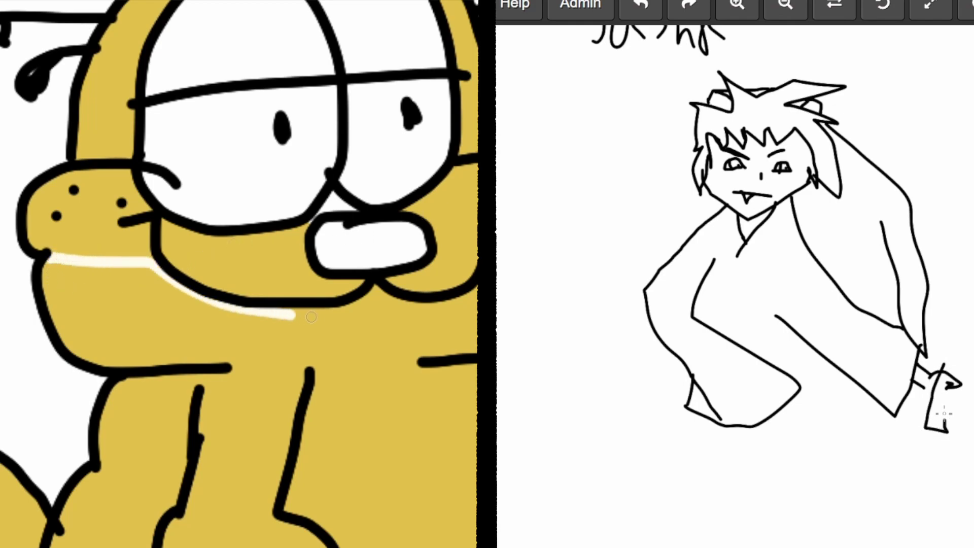
key(ctrl+z)
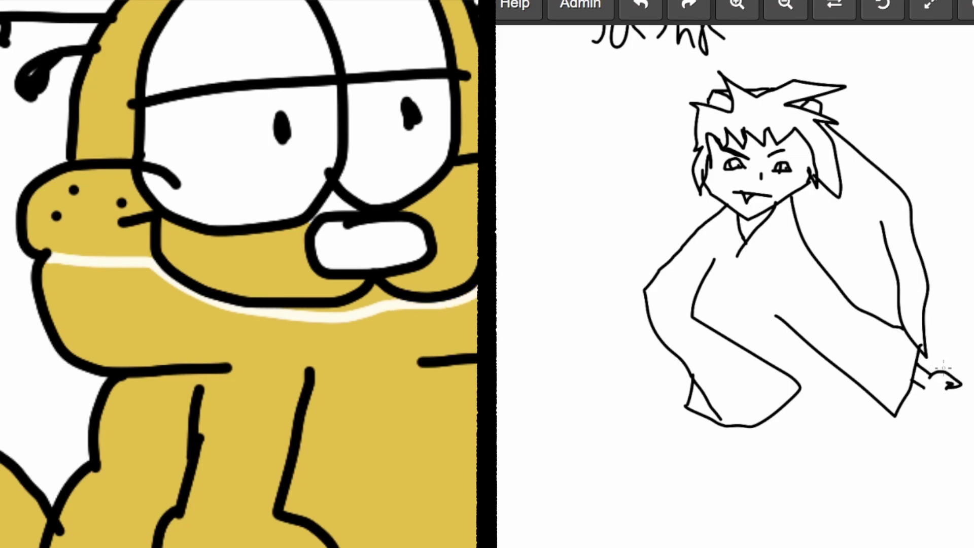
drag(937, 393, 930, 427)
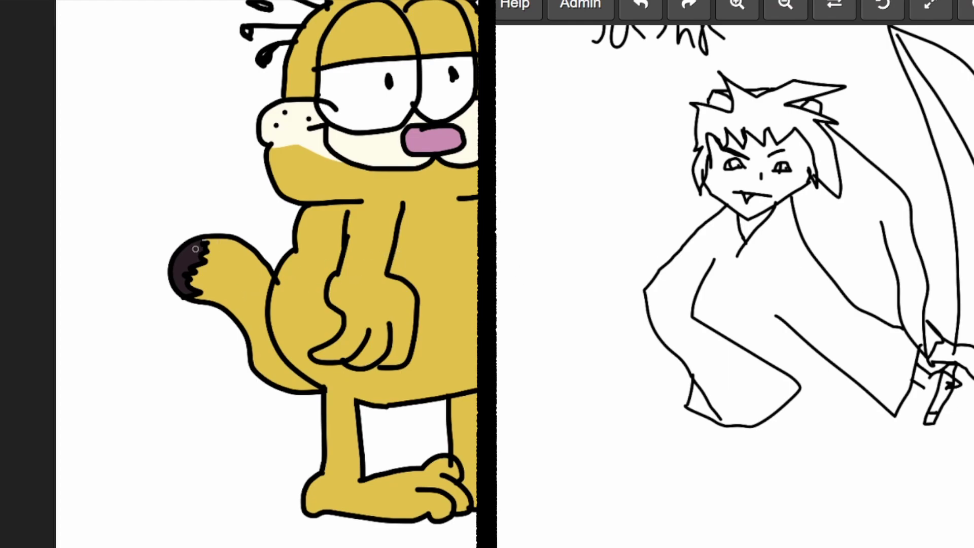
Step: Add a dark stripe stroke across Garfield's belly
mouse_move(268, 327)
mouse_down()
mouse_move(297, 321)
mouse_move(304, 265)
mouse_up()
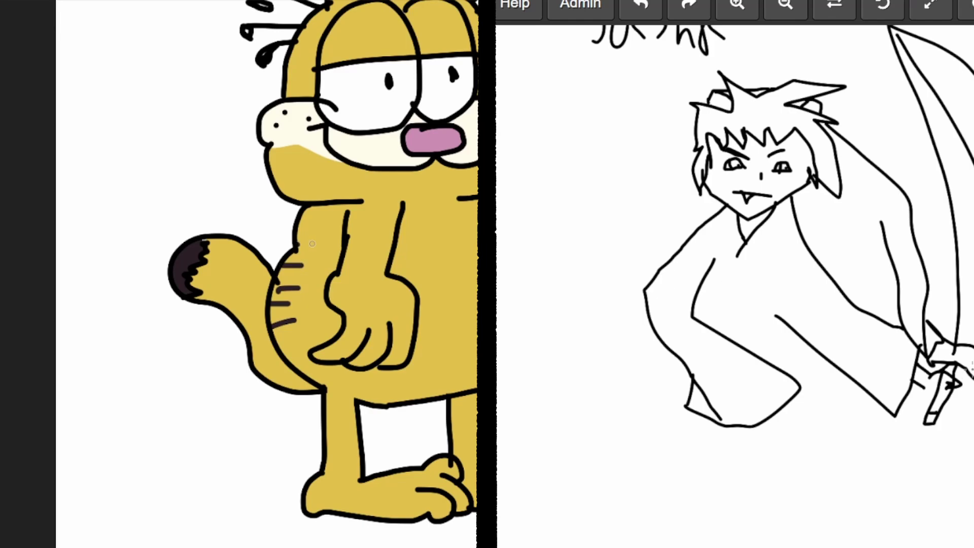
drag(332, 208, 300, 226)
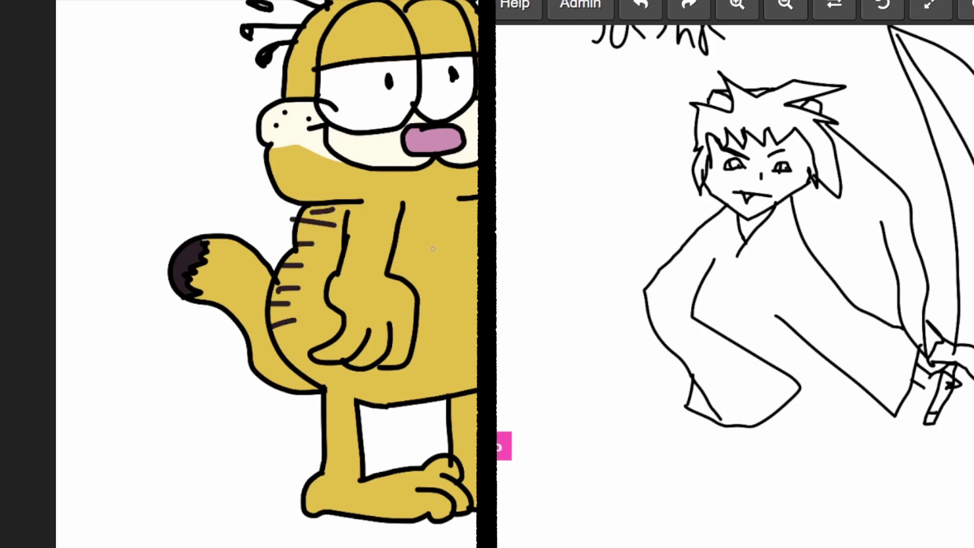
scroll(305, 274, up, 4)
scroll(305, 274, up, 2)
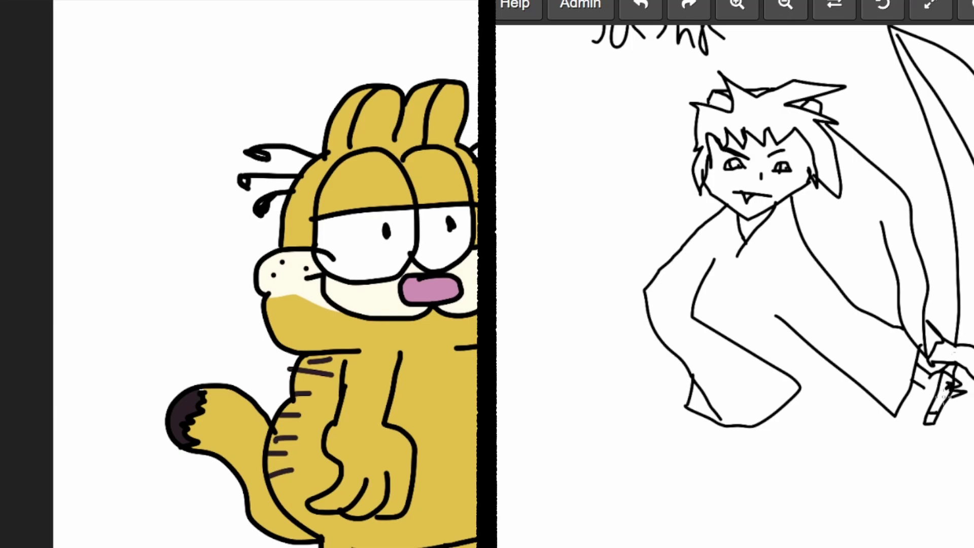
scroll(267, 274, up, 3)
scroll(266, 274, down, 3)
scroll(266, 274, down, 2)
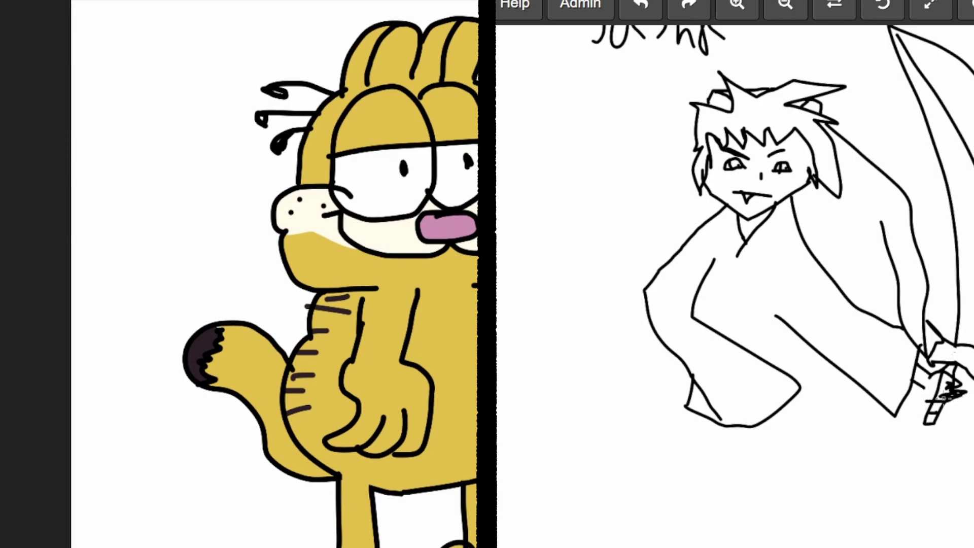
scroll(267, 275, down, 3)
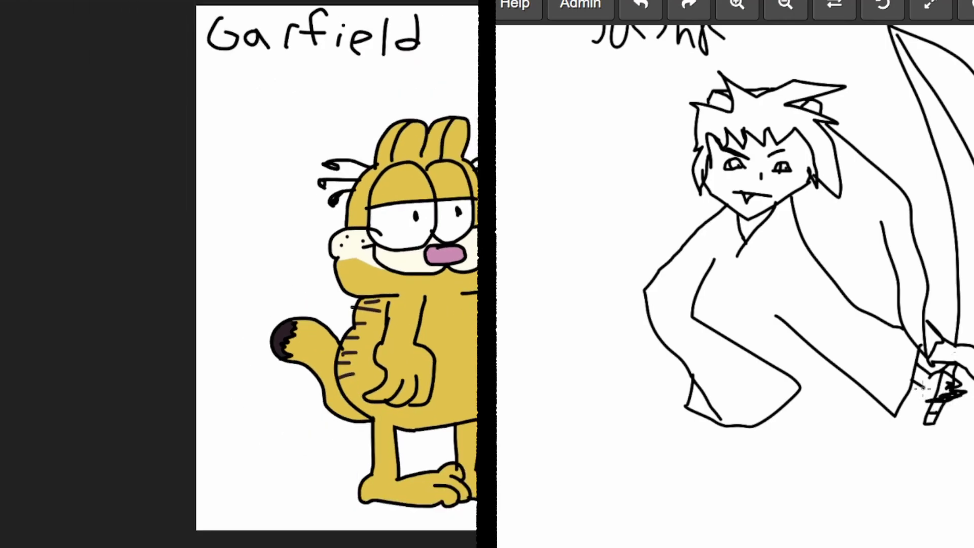
Step: Select Garfield, free-transform him smaller toward the lower right, and commit
drag(241, 113, 471, 529)
key(ctrl+t)
mouse_move(240, 113)
mouse_down()
mouse_move(472, 364)
mouse_move(364, 244)
mouse_move(374, 240)
mouse_up()
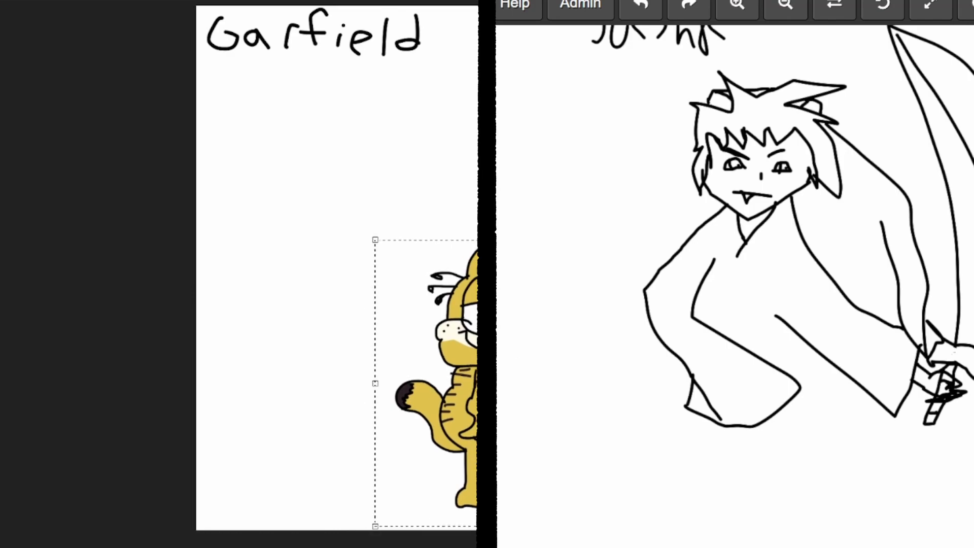
key(Return)
scroll(402, 189, up, 1)
scroll(402, 189, up, 1)
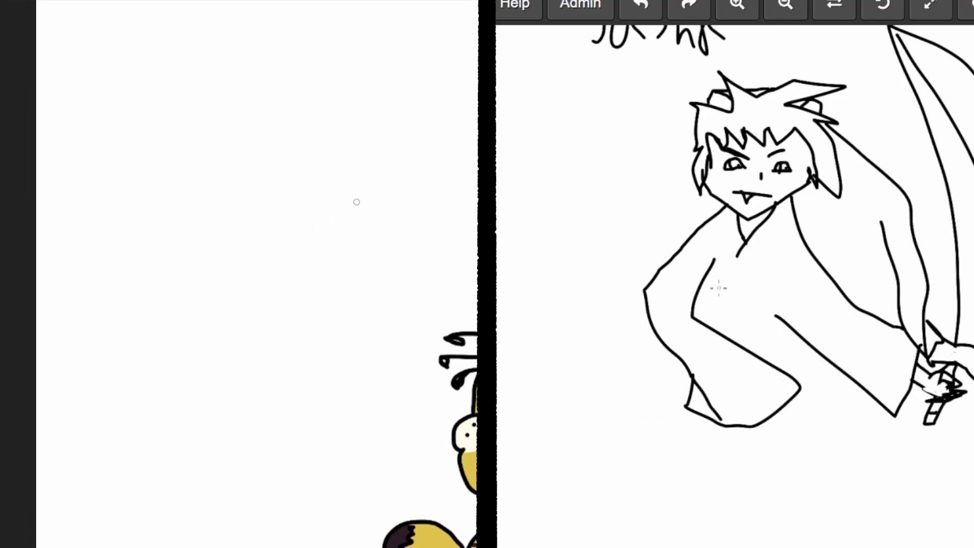
Step: Draw Jon's jaw, neck, cheek and the outline of his curly hair
drag(244, 310, 349, 198)
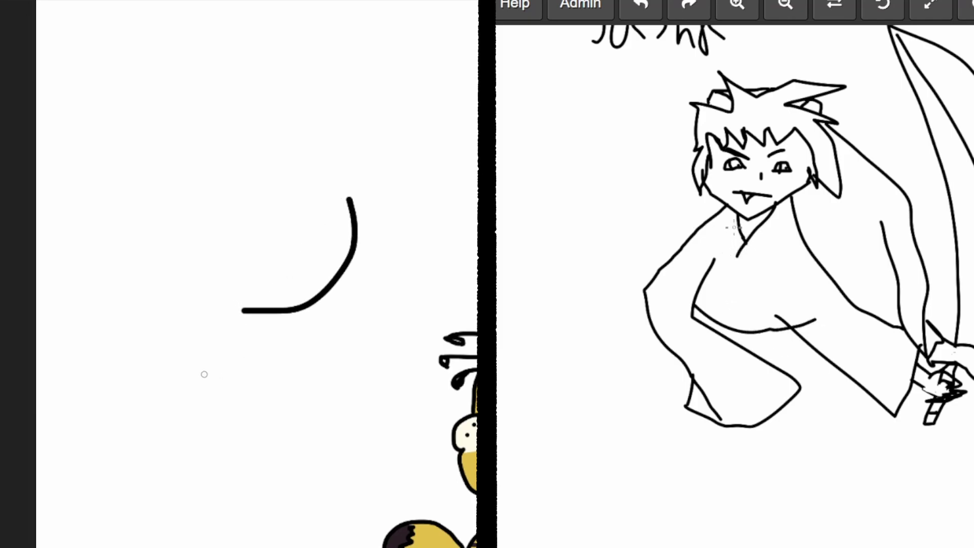
drag(203, 310, 211, 380)
drag(242, 311, 241, 372)
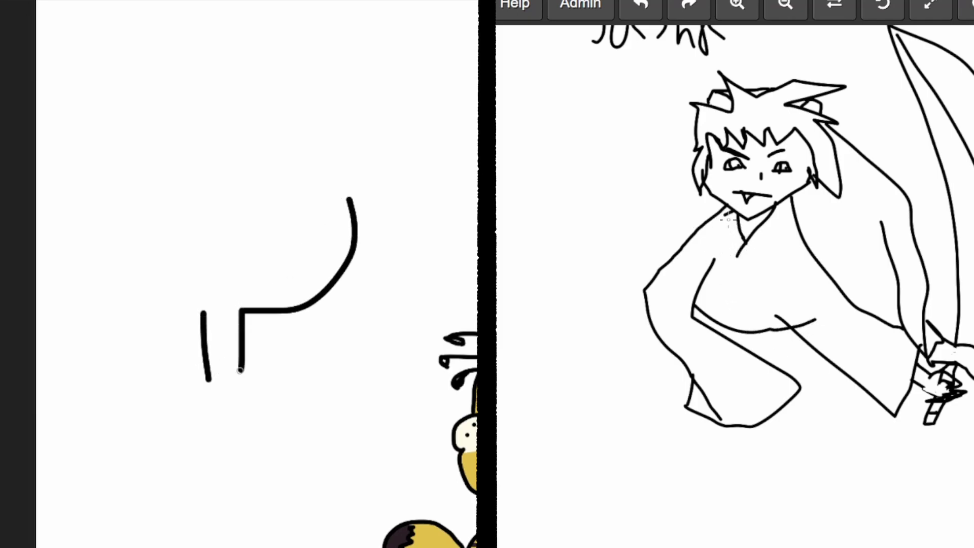
drag(204, 313, 120, 242)
mouse_move(97, 189)
mouse_down()
mouse_move(164, 228)
mouse_move(192, 158)
mouse_move(228, 141)
mouse_move(319, 114)
mouse_move(354, 148)
mouse_move(356, 185)
mouse_move(396, 145)
mouse_move(335, 69)
mouse_move(221, 24)
mouse_move(100, 96)
mouse_move(84, 152)
mouse_move(98, 190)
mouse_up()
drag(353, 185, 346, 204)
Step: Draw Jon's two oval eyes, nose, mouth line and droopy eyelids
mouse_move(196, 215)
mouse_down()
mouse_move(252, 144)
mouse_move(274, 228)
mouse_move(206, 206)
mouse_up()
mouse_move(293, 205)
mouse_down()
mouse_move(320, 137)
mouse_move(344, 217)
mouse_move(301, 251)
mouse_move(294, 191)
mouse_up()
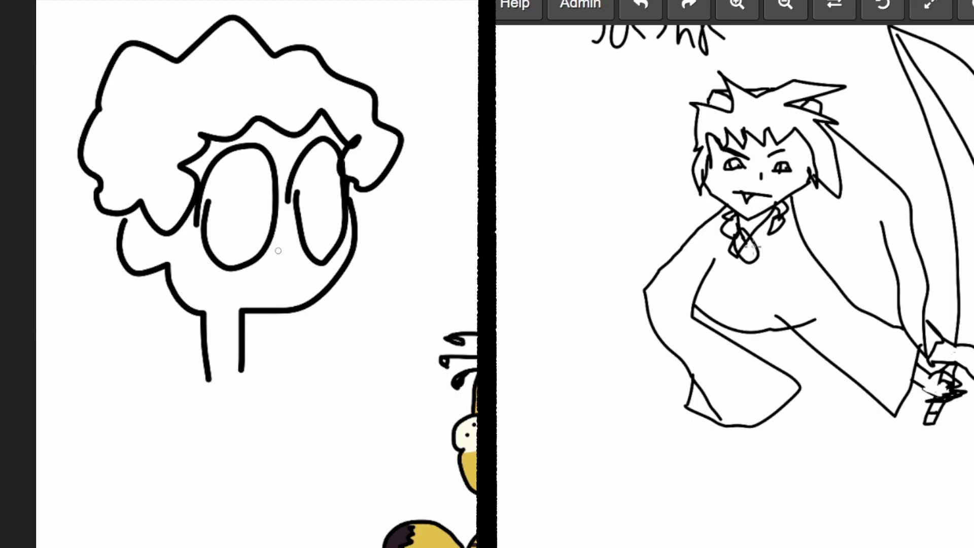
mouse_move(280, 245)
mouse_down()
mouse_move(300, 242)
mouse_move(293, 262)
mouse_up()
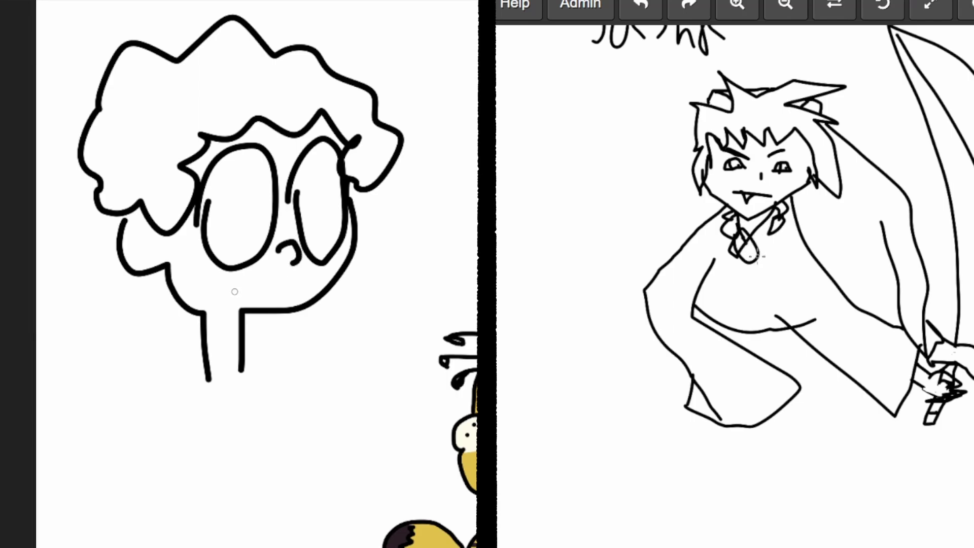
drag(228, 291, 311, 288)
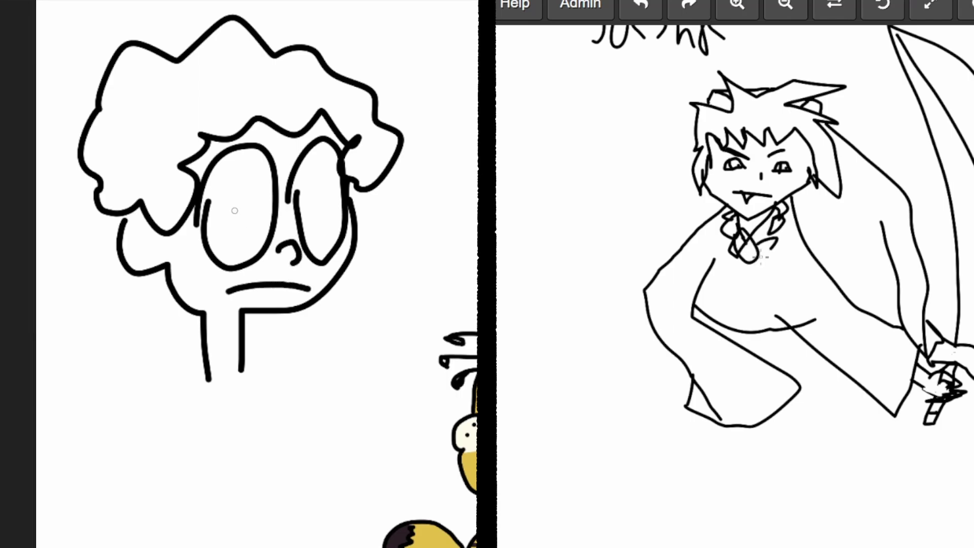
mouse_move(206, 211)
mouse_down()
mouse_move(275, 235)
mouse_move(348, 207)
mouse_up()
drag(284, 182, 299, 220)
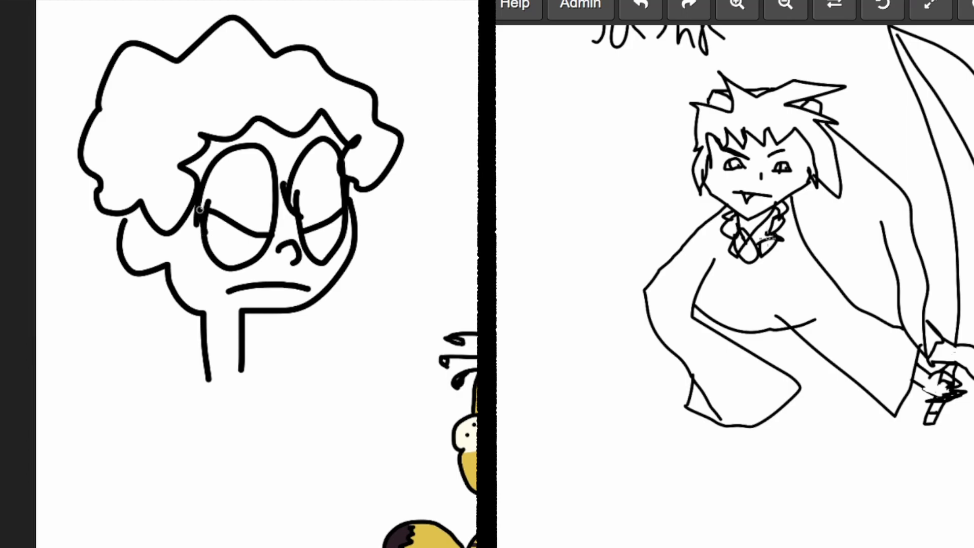
scroll(227, 328, down, 2)
scroll(257, 521, up, 4)
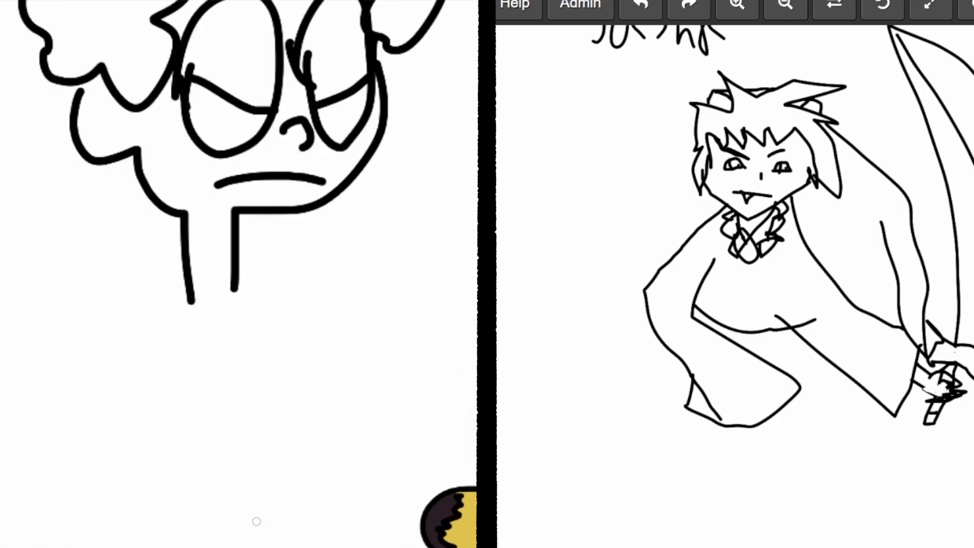
Step: Draw the left and right flaps of Jon's shirt collar
mouse_move(218, 328)
mouse_down()
mouse_move(199, 255)
mouse_move(238, 327)
mouse_up()
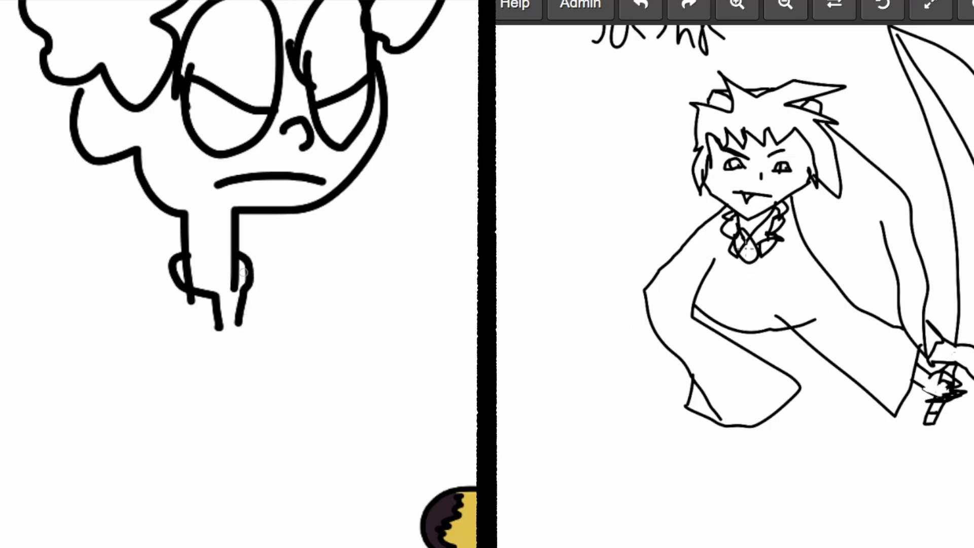
drag(243, 252, 278, 335)
mouse_move(199, 338)
mouse_down()
mouse_move(152, 299)
mouse_move(184, 259)
mouse_up()
scroll(299, 345, down, 2)
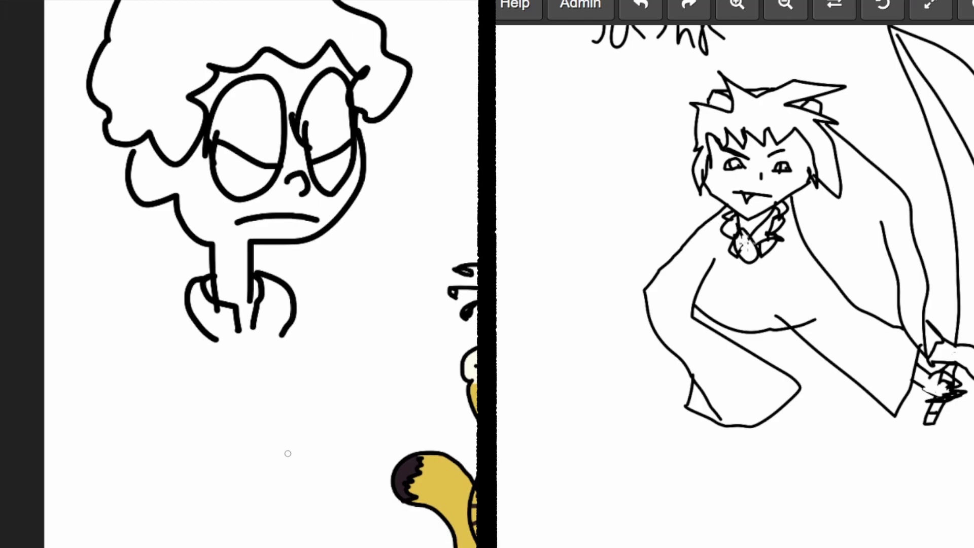
scroll(345, 234, down, 4)
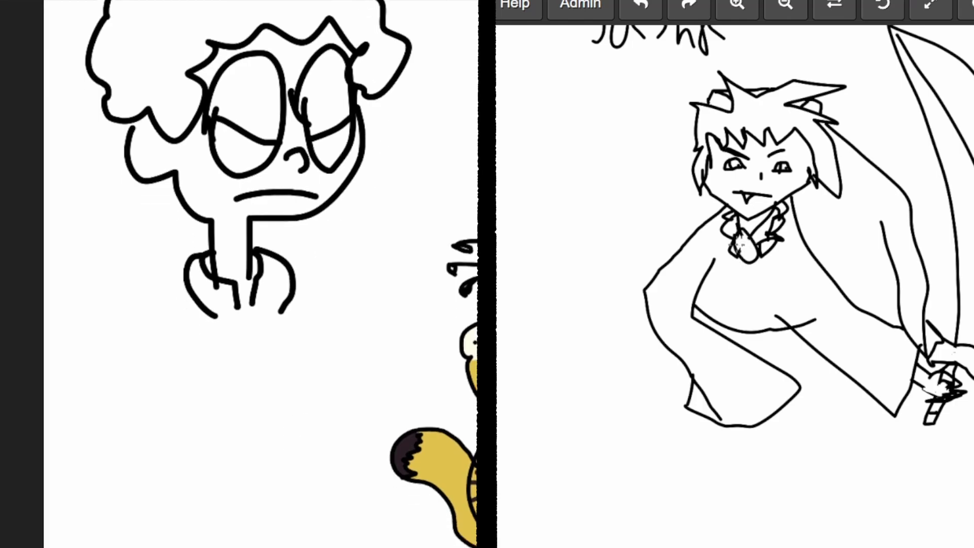
scroll(288, 213, up, 2)
scroll(293, 228, up, 2)
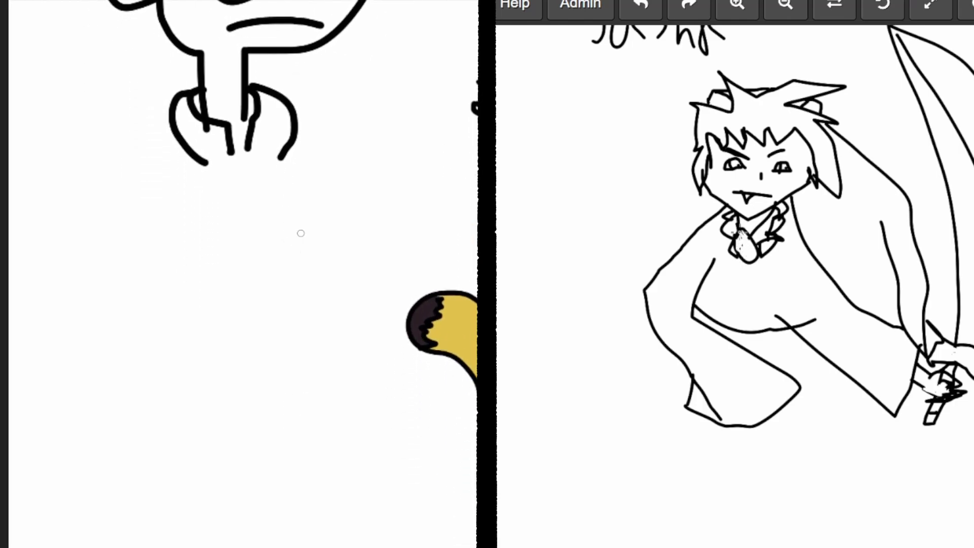
scroll(305, 217, up, 2)
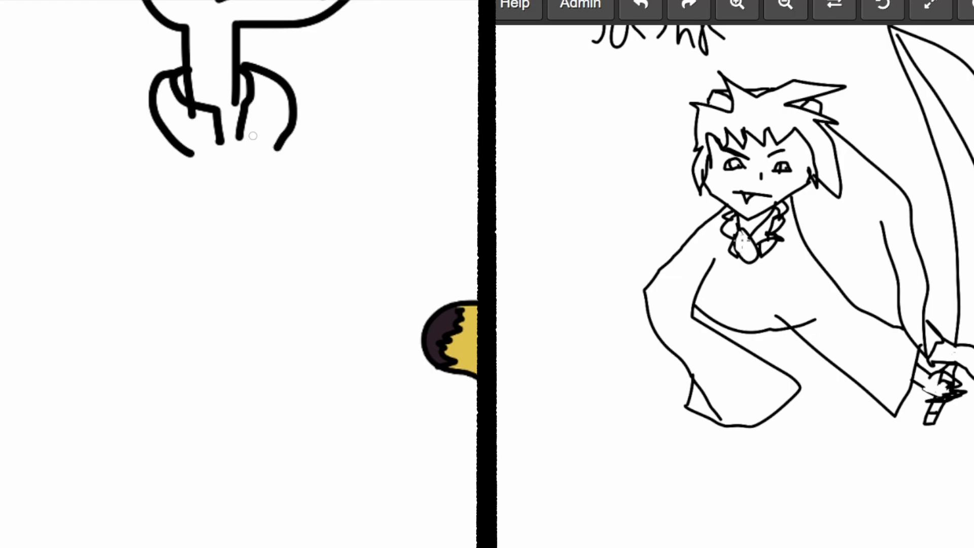
Step: Outline the torso's right side, both arms, and the hoodie hem across the body
drag(276, 155, 276, 270)
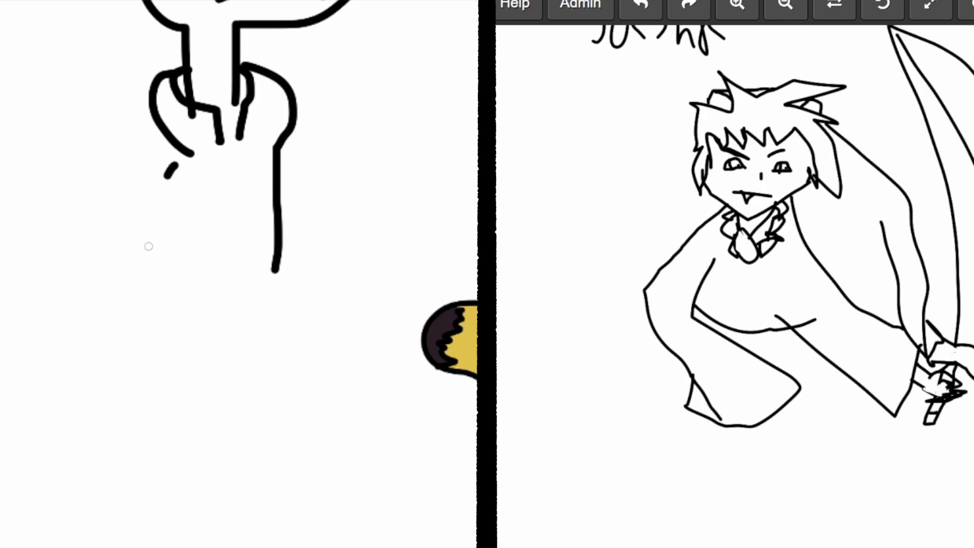
drag(173, 166, 121, 364)
mouse_move(149, 113)
mouse_down()
mouse_move(58, 406)
mouse_move(122, 418)
mouse_move(133, 358)
mouse_move(82, 364)
mouse_move(61, 352)
mouse_up()
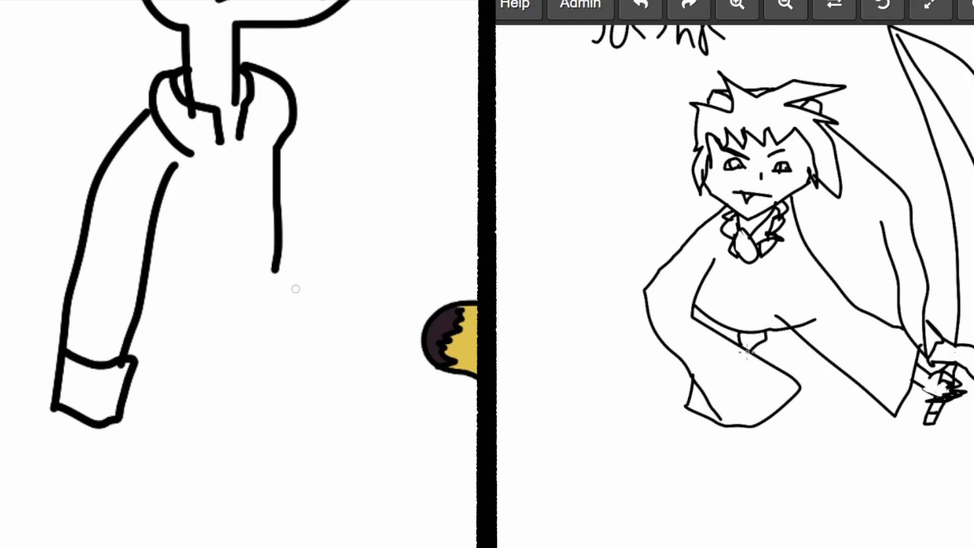
drag(272, 276, 148, 303)
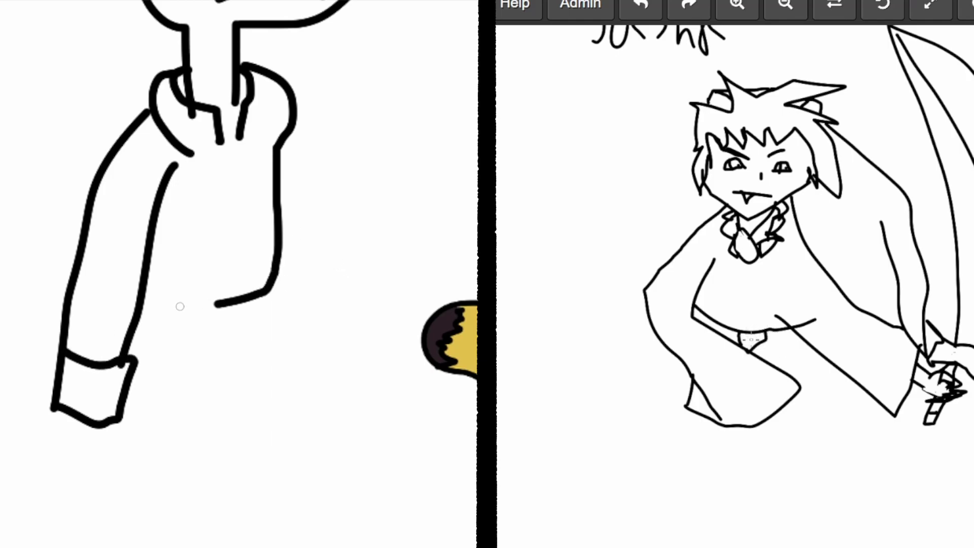
drag(288, 130, 358, 346)
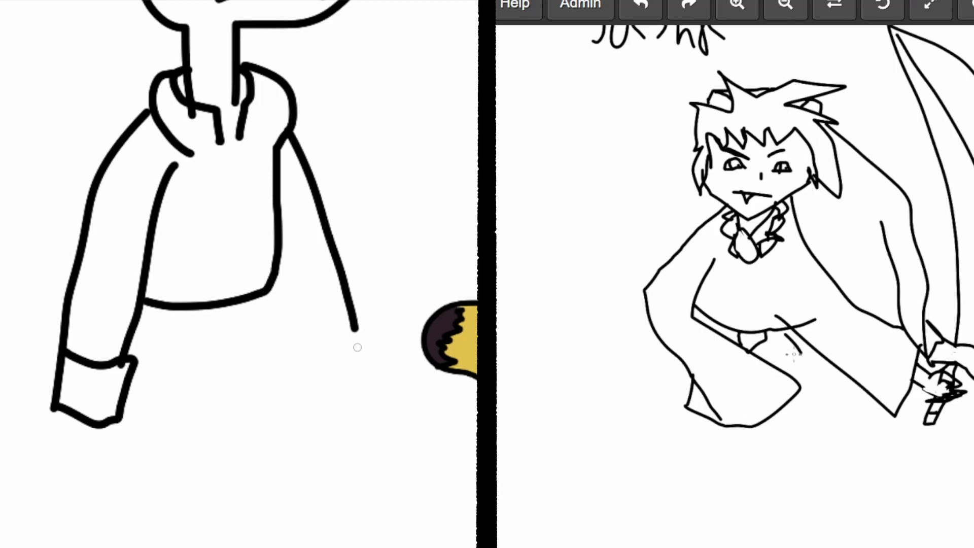
drag(268, 229, 306, 373)
scroll(306, 374, down, 2)
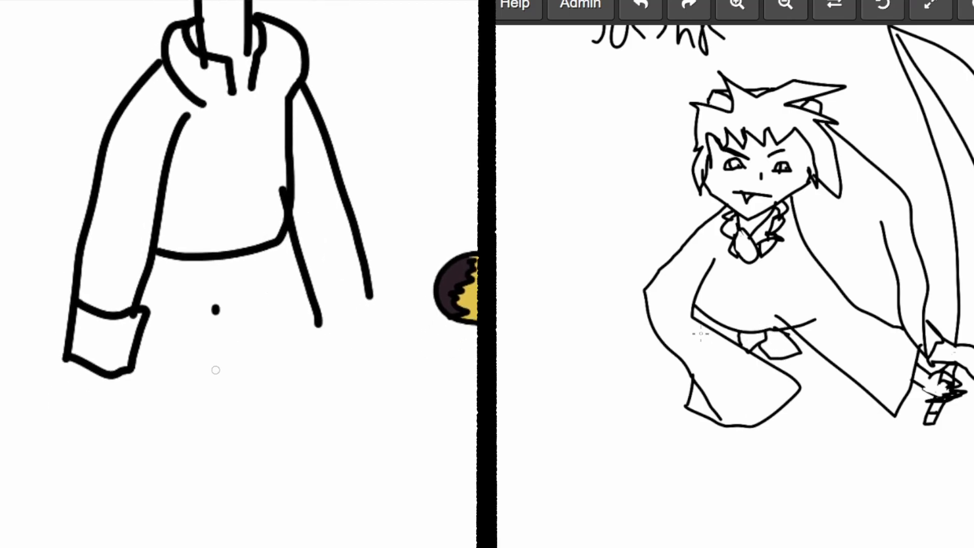
Step: Draw Jon's trouser legs with cuffs at the bottom
drag(215, 311, 215, 544)
scroll(288, 481, down, 3)
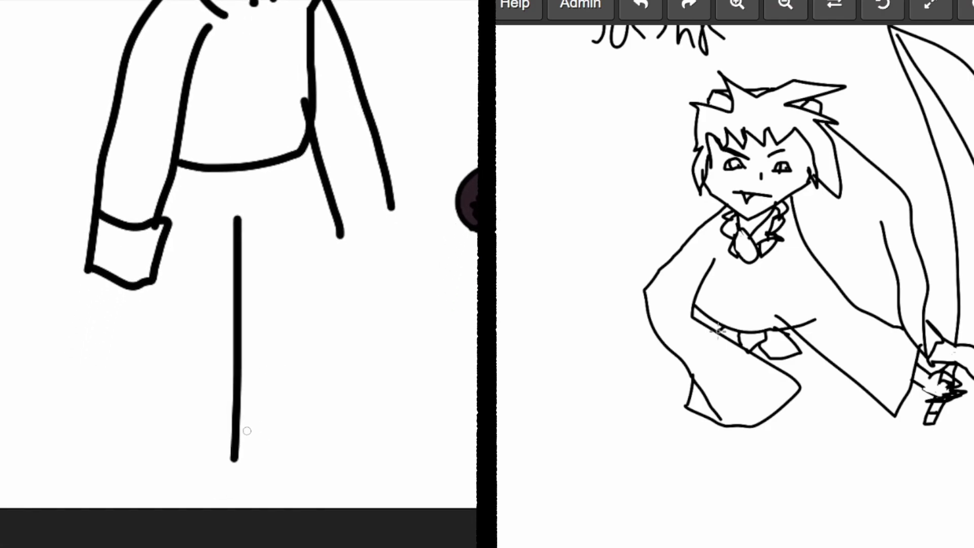
drag(239, 427, 168, 400)
mouse_move(235, 445)
mouse_down()
mouse_move(224, 470)
mouse_move(183, 400)
mouse_move(169, 225)
mouse_up()
mouse_move(236, 217)
mouse_down()
mouse_move(270, 243)
mouse_move(276, 441)
mouse_move(293, 467)
mouse_move(376, 426)
mouse_move(304, 399)
mouse_move(270, 419)
mouse_up()
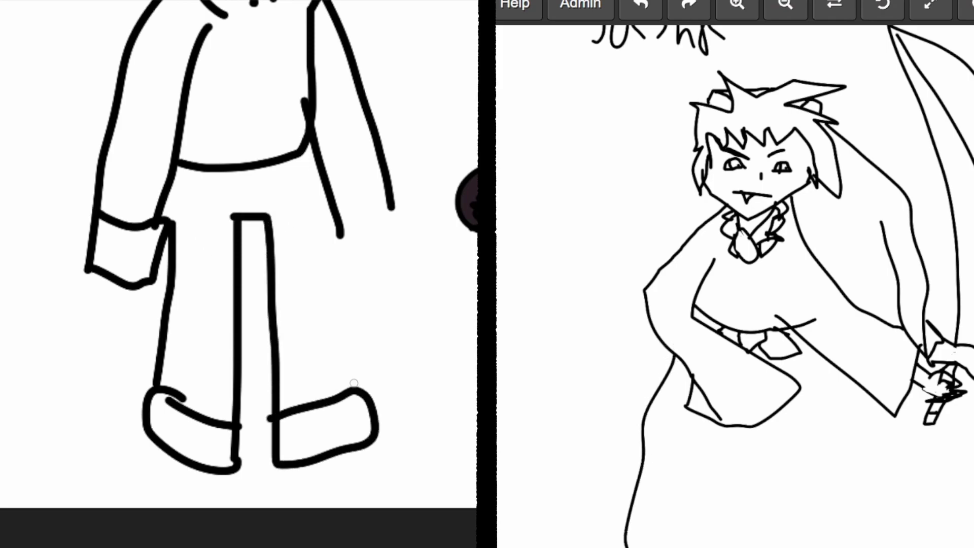
mouse_move(354, 384)
mouse_down()
mouse_move(327, 204)
mouse_move(338, 213)
mouse_move(379, 180)
mouse_up()
Step: Finish the right sleeve cuff, draw a large shoe, and add fingers under both sleeves
drag(350, 244, 396, 206)
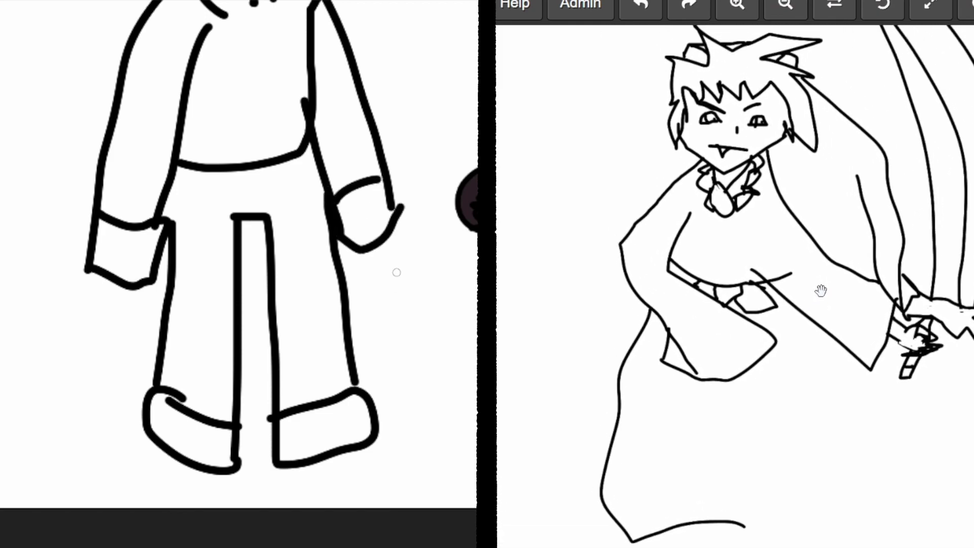
drag(369, 319, 384, 244)
mouse_move(373, 365)
mouse_down()
mouse_move(464, 381)
mouse_move(411, 426)
mouse_move(281, 422)
mouse_move(259, 387)
mouse_move(228, 415)
mouse_move(183, 417)
mouse_move(53, 365)
mouse_move(126, 339)
mouse_up()
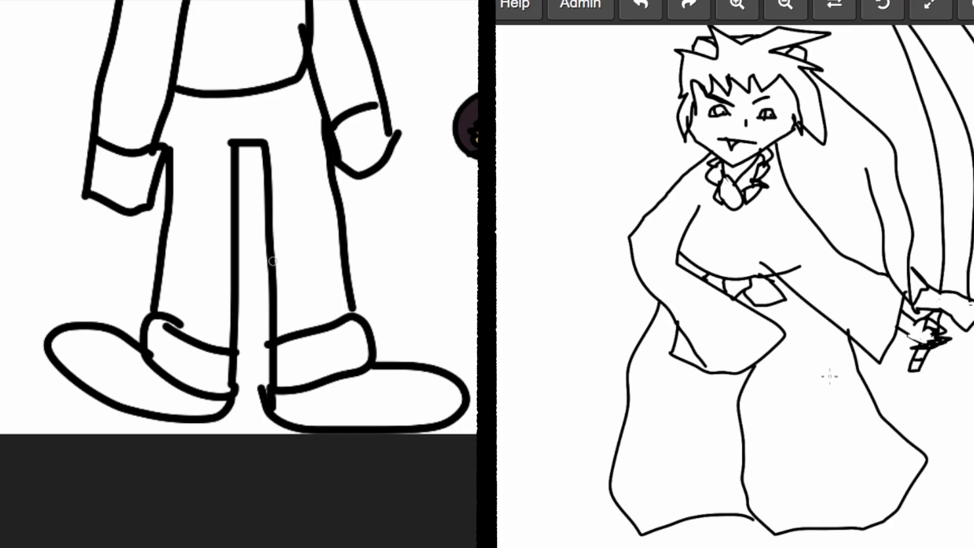
scroll(270, 259, up, 3)
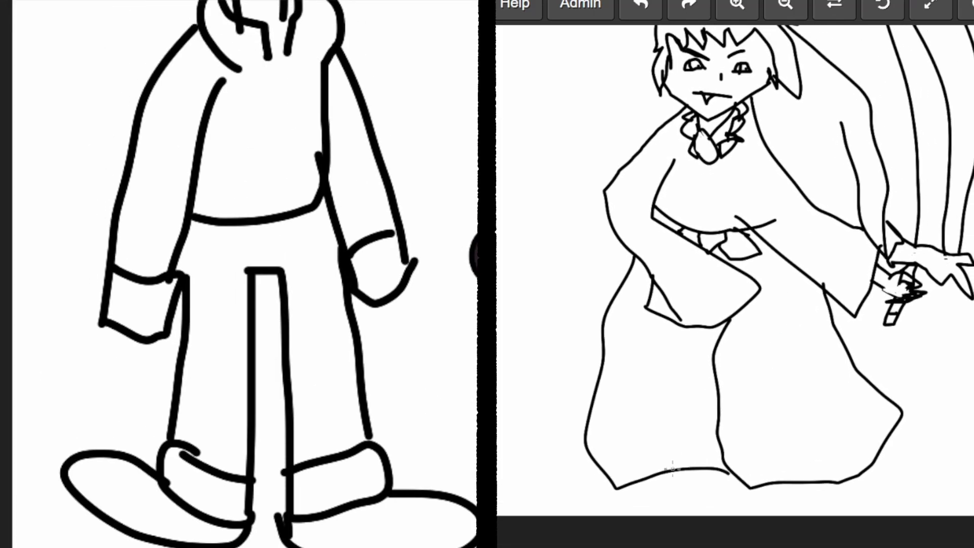
scroll(271, 258, up, 3)
scroll(115, 452, down, 2)
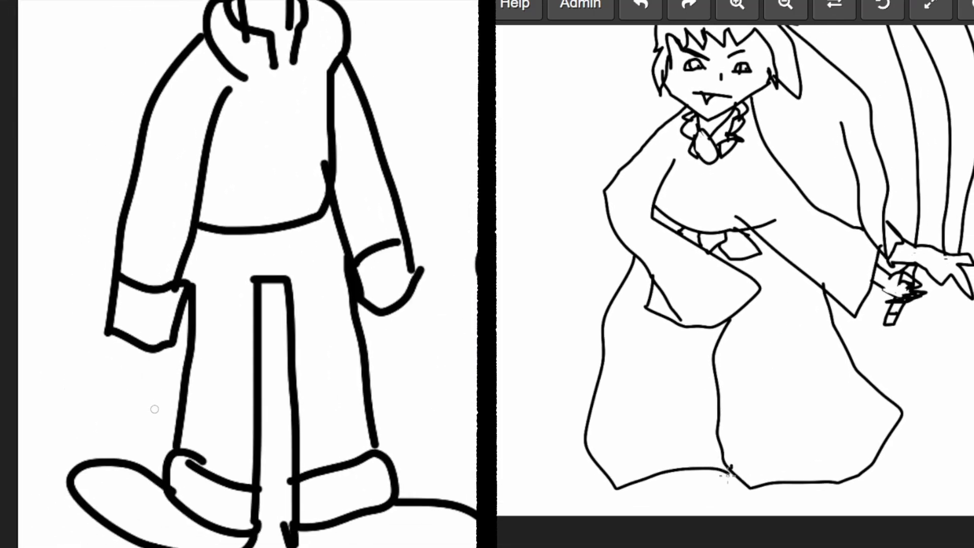
scroll(137, 442, up, 3)
scroll(148, 320, up, 2)
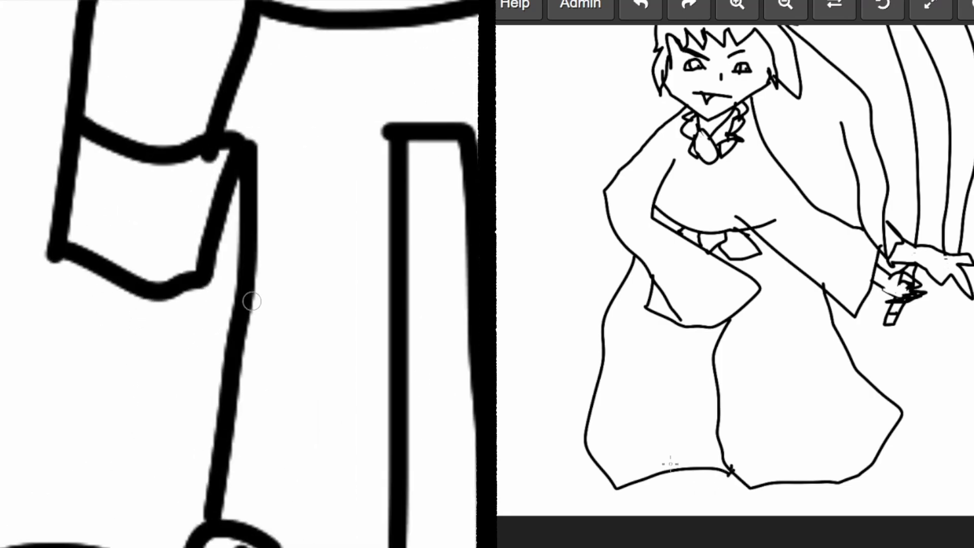
drag(202, 280, 126, 274)
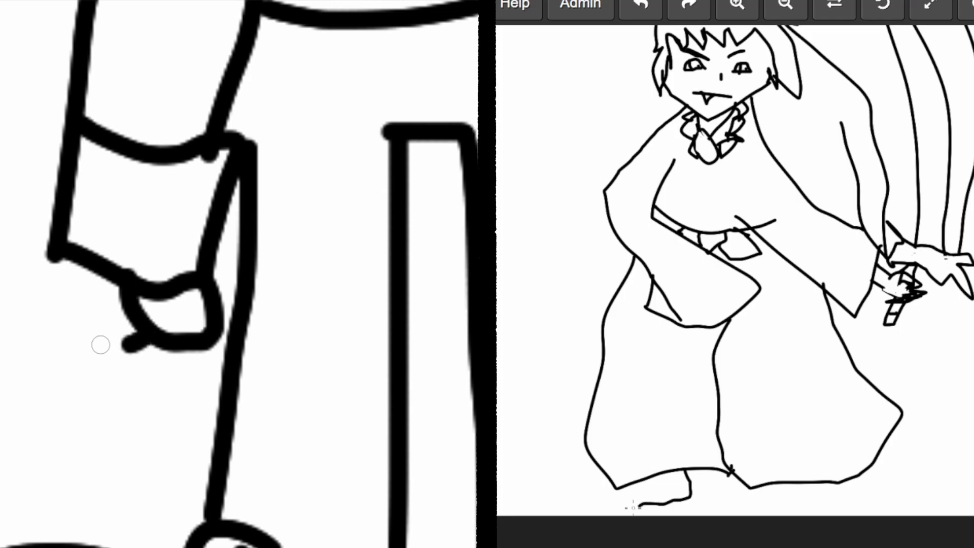
mouse_move(141, 339)
mouse_down()
mouse_move(101, 330)
mouse_move(55, 256)
mouse_up()
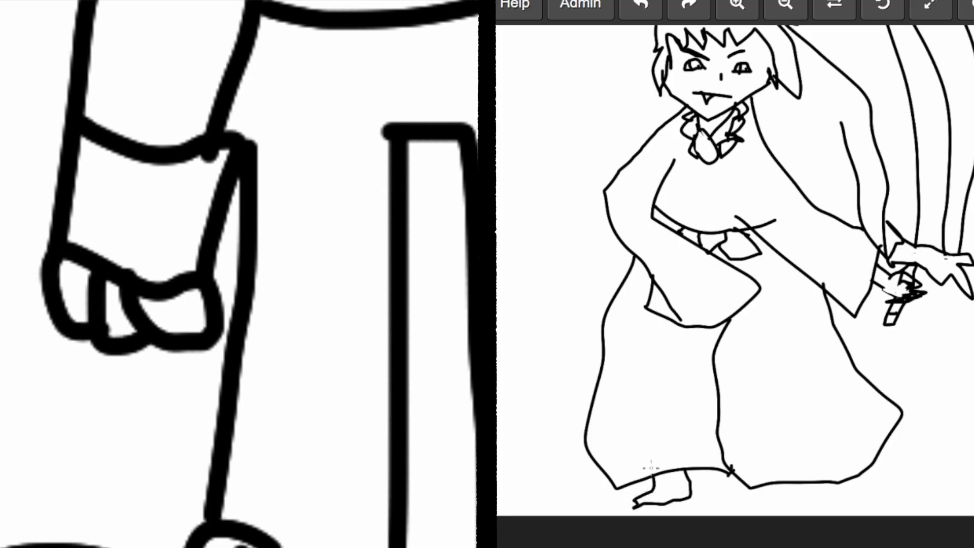
scroll(163, 278, down, 3)
mouse_move(276, 202)
mouse_down()
mouse_move(327, 217)
mouse_move(391, 259)
mouse_move(397, 152)
mouse_move(385, 221)
mouse_up()
scroll(420, 314, down, 5)
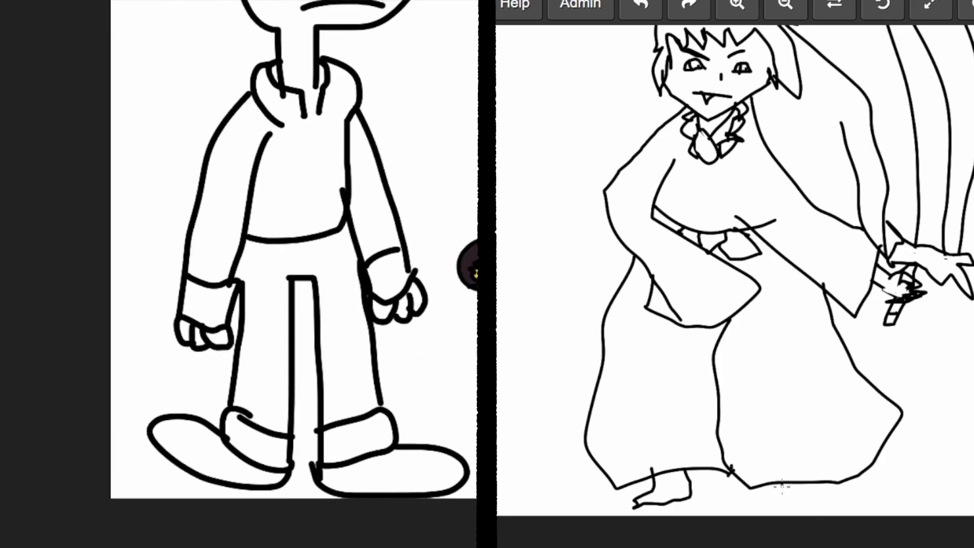
scroll(309, 262, up, 4)
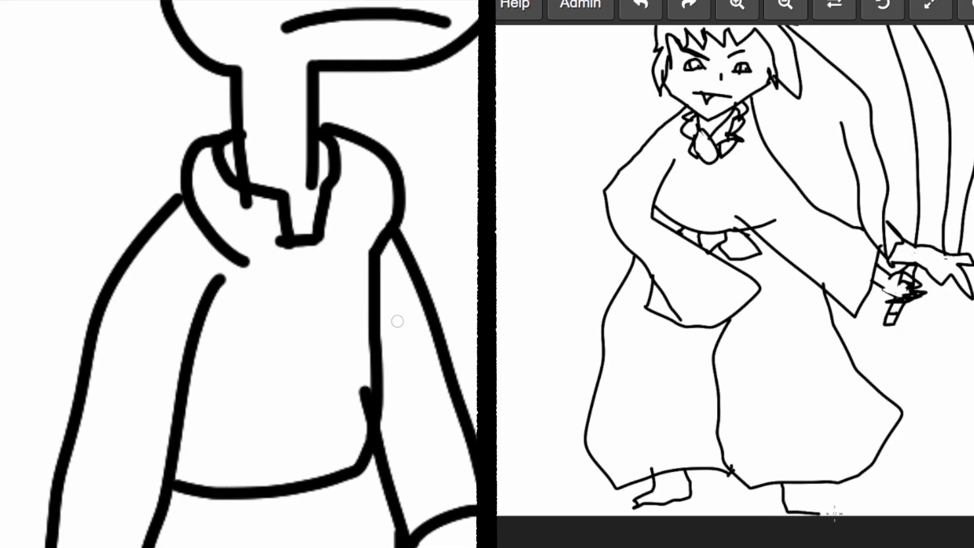
scroll(309, 263, down, 6)
scroll(396, 320, down, 3)
scroll(436, 360, down, 2)
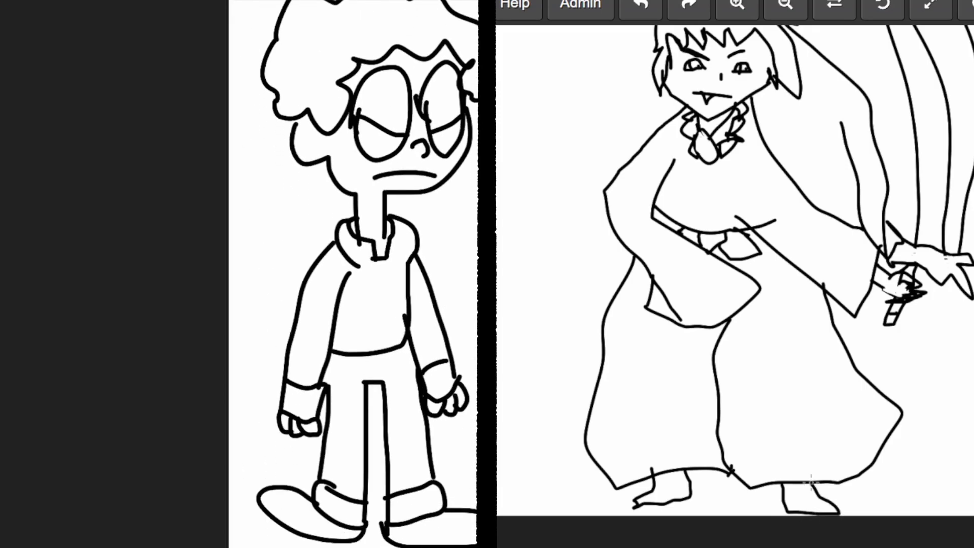
scroll(335, 162, up, 6)
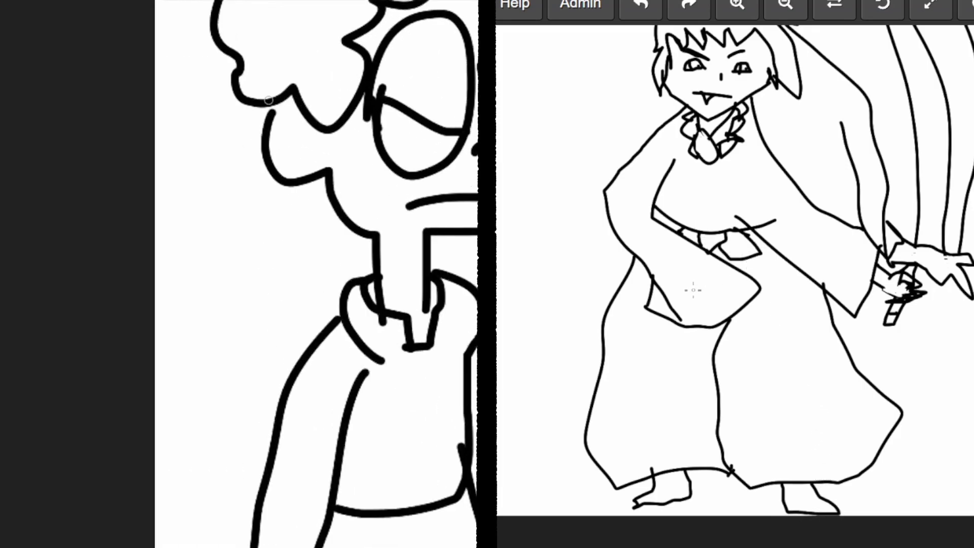
scroll(318, 260, down, 6)
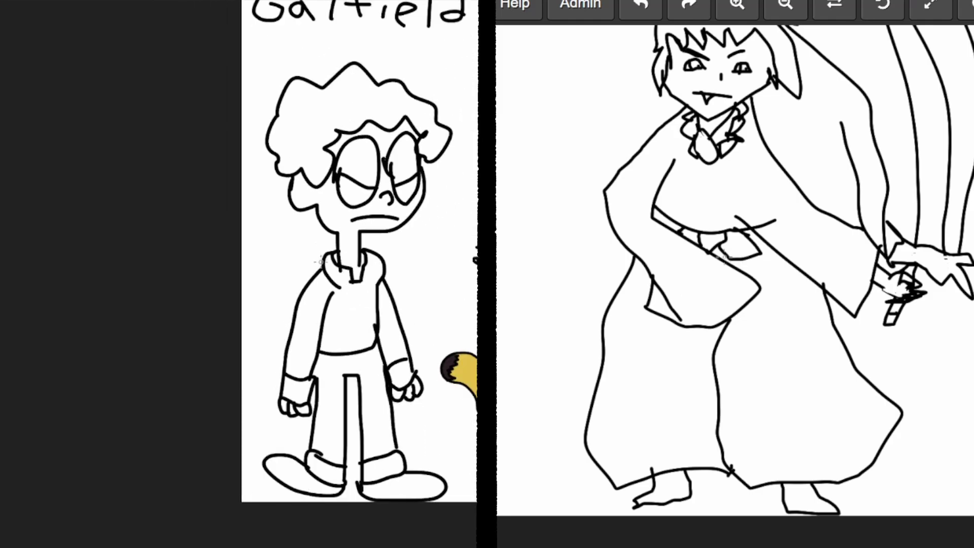
scroll(349, 278, up, 2)
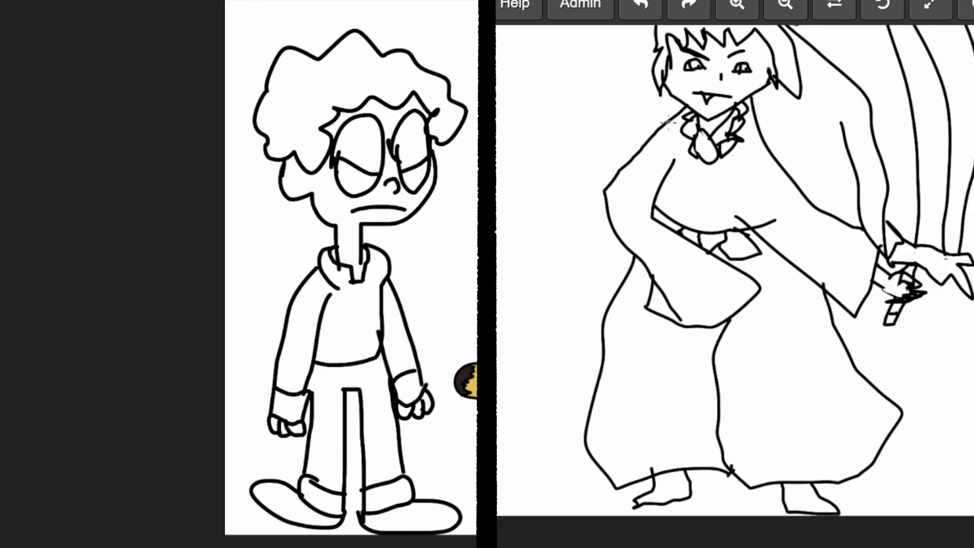
Step: Draw a diagonal line across the swordsman's robe
drag(668, 120, 754, 221)
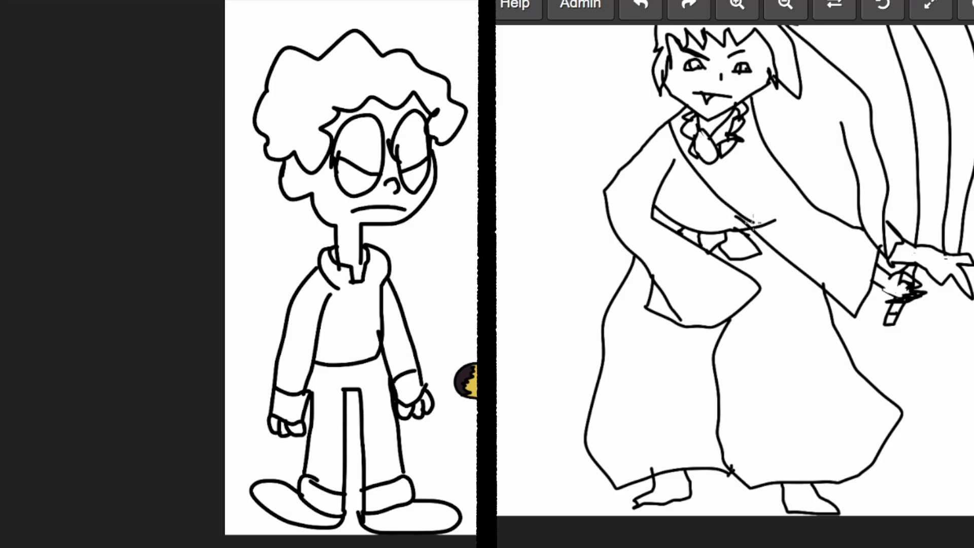
Step: Undo the robe diagonal, add a collar stroke, and fill the man's fingers beige
key(ctrl+z)
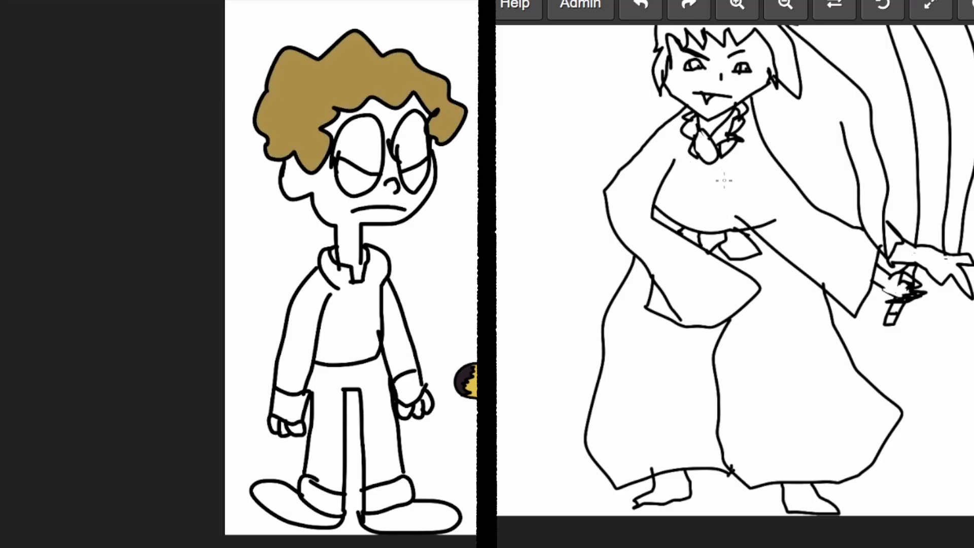
drag(729, 185, 742, 217)
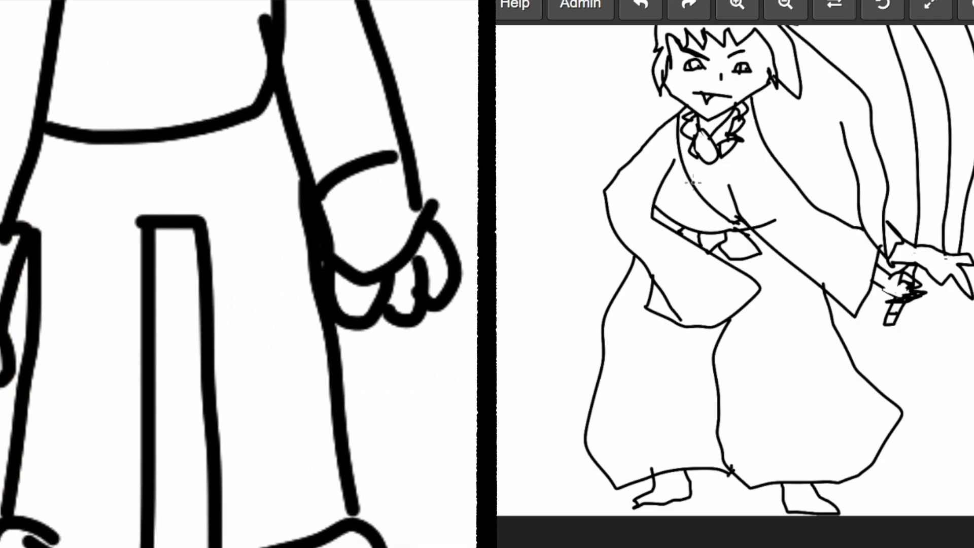
click(358, 293)
click(402, 285)
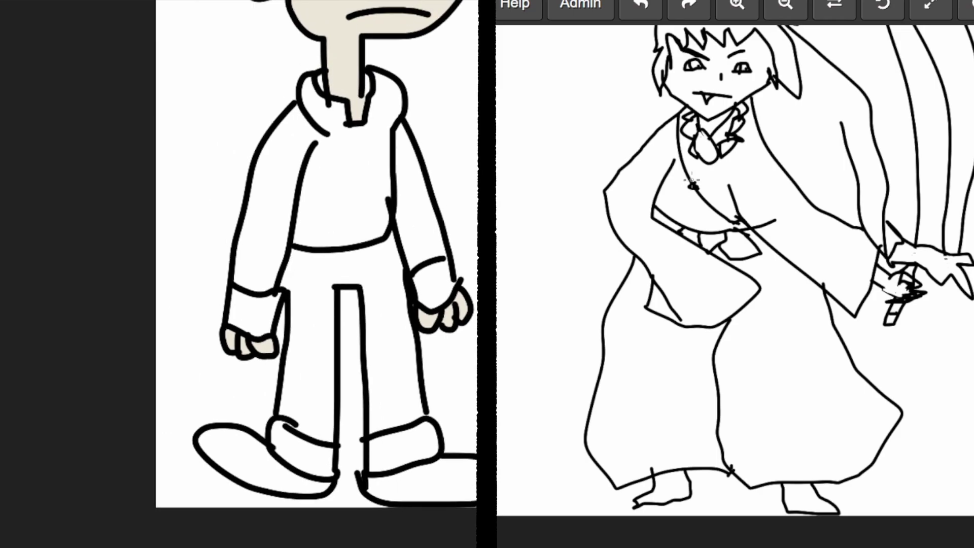
Step: Fill the hoodie body, sleeves and cuff with teal
click(335, 190)
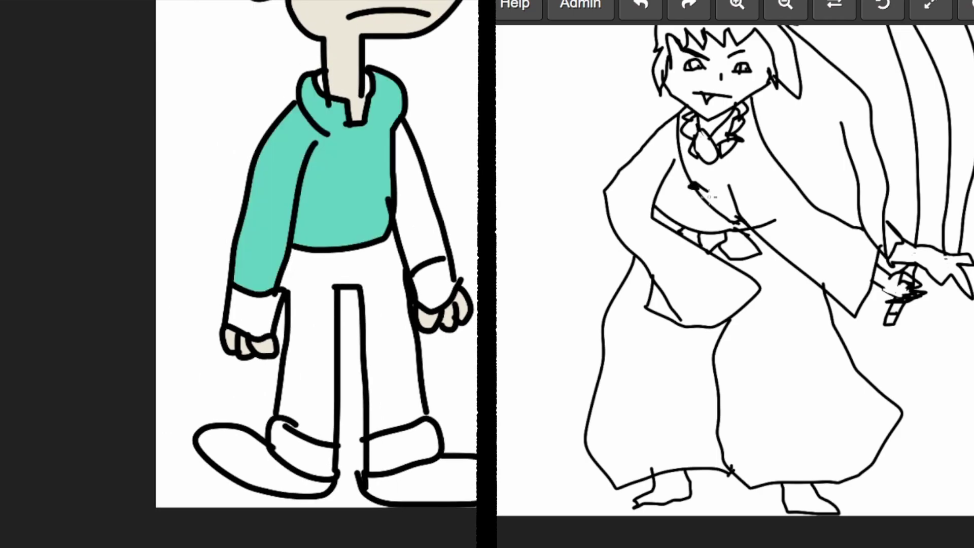
click(423, 198)
click(434, 282)
click(255, 312)
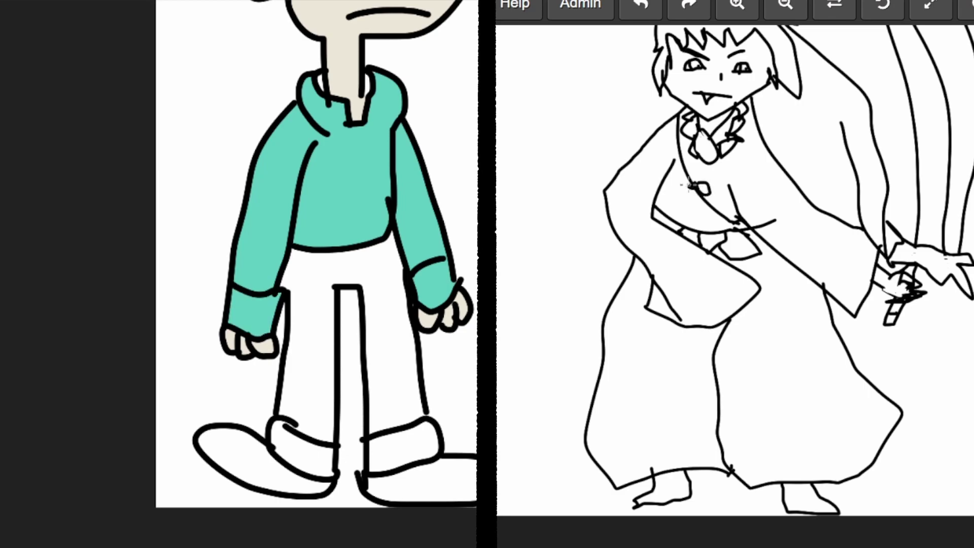
Step: Draw a small bow on the swordsman's chest
mouse_move(677, 187)
mouse_down()
mouse_move(694, 197)
mouse_move(696, 215)
mouse_move(703, 190)
mouse_move(716, 221)
mouse_up()
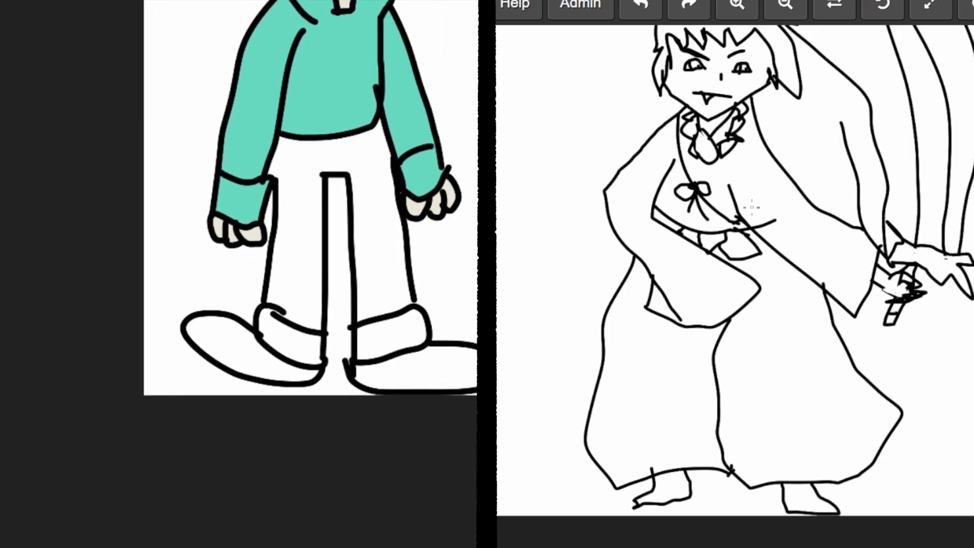
scroll(715, 228, down, 3)
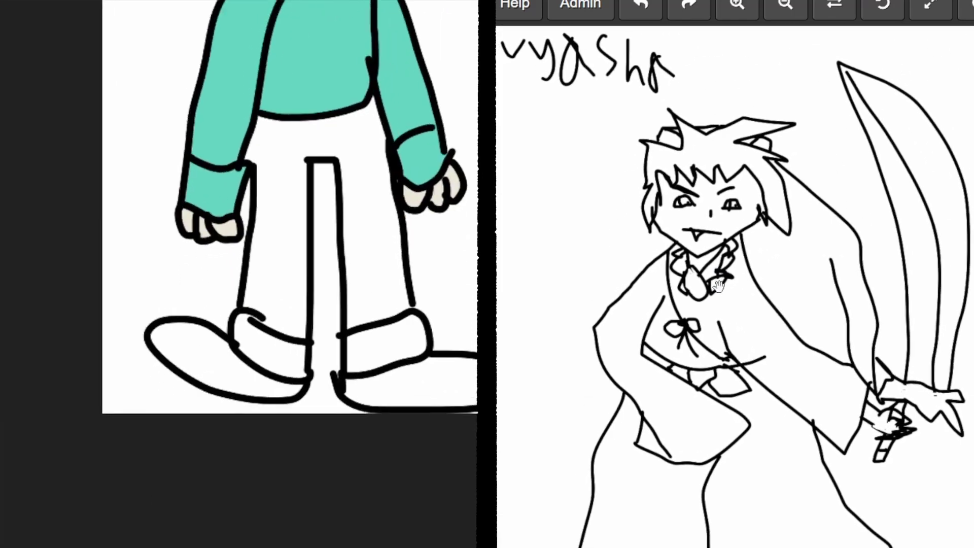
scroll(716, 228, up, 2)
drag(715, 229, 709, 219)
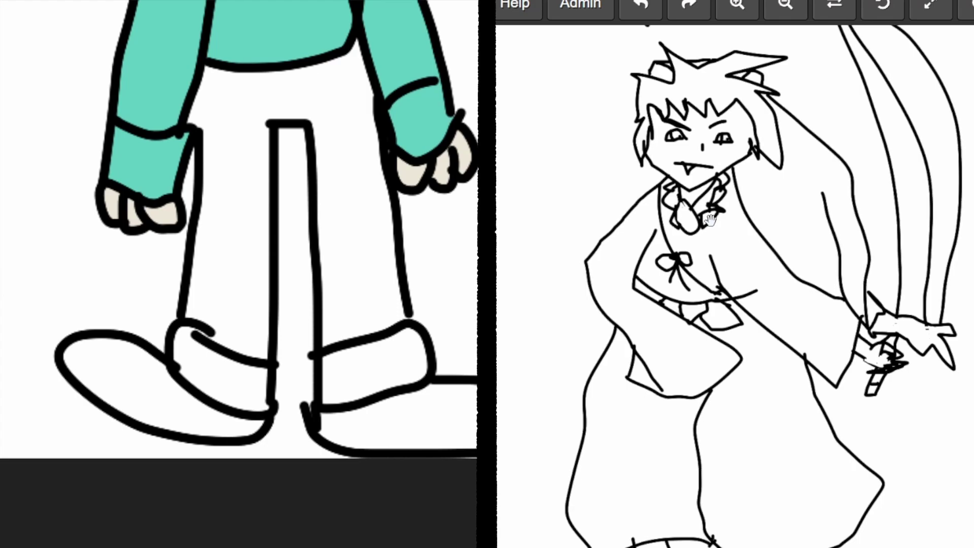
drag(711, 221, 707, 227)
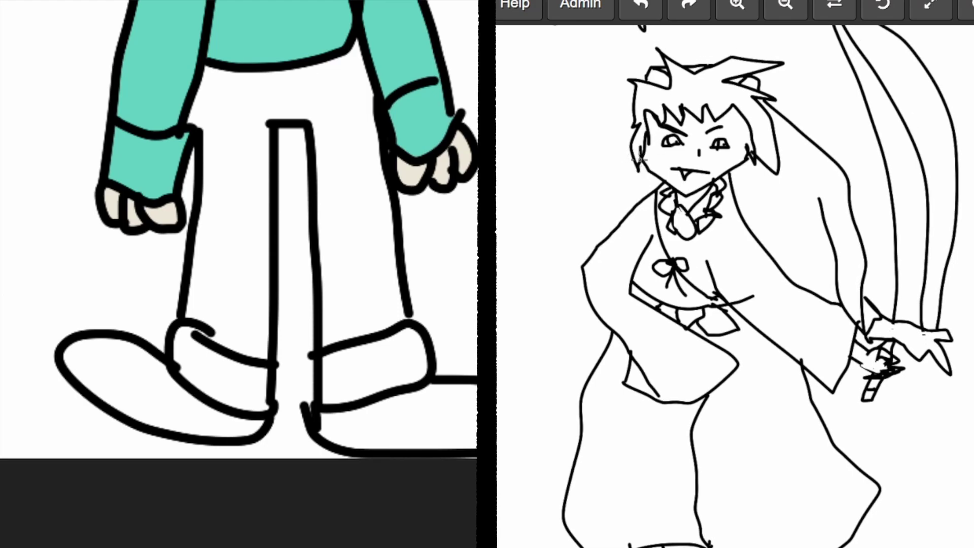
Step: Add long hair strands along both sides of the swordsman's face and extend the eye line
drag(644, 156, 638, 236)
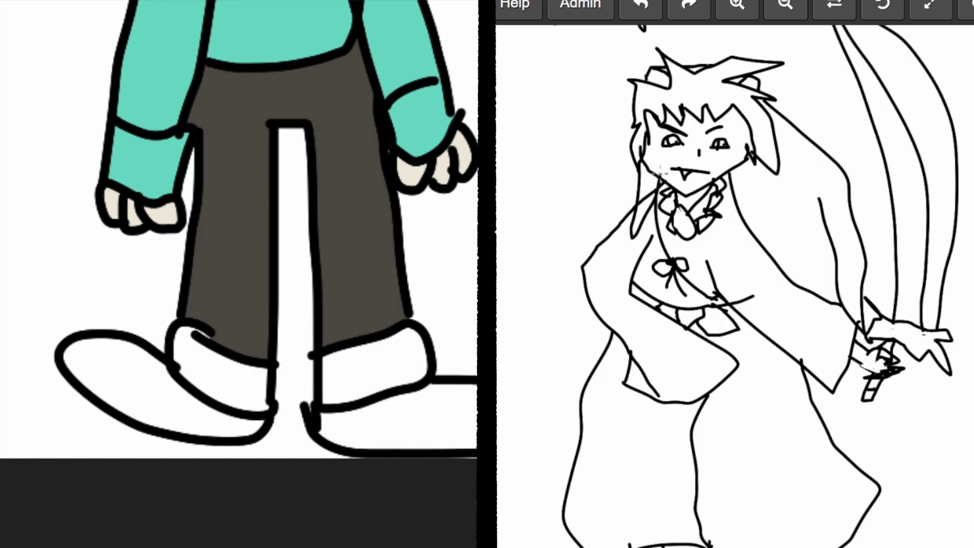
mouse_move(741, 175)
mouse_down()
mouse_move(734, 257)
mouse_move(737, 156)
mouse_up()
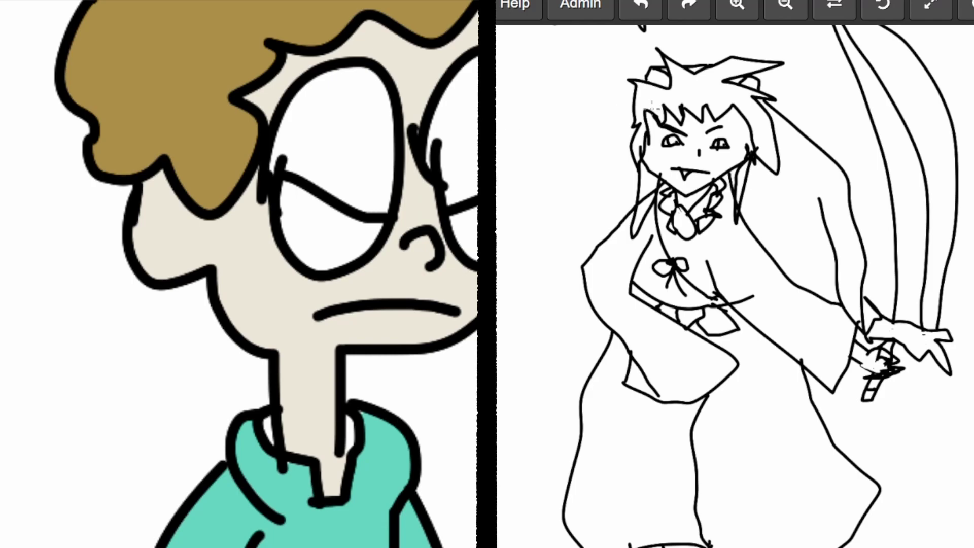
drag(645, 136, 656, 193)
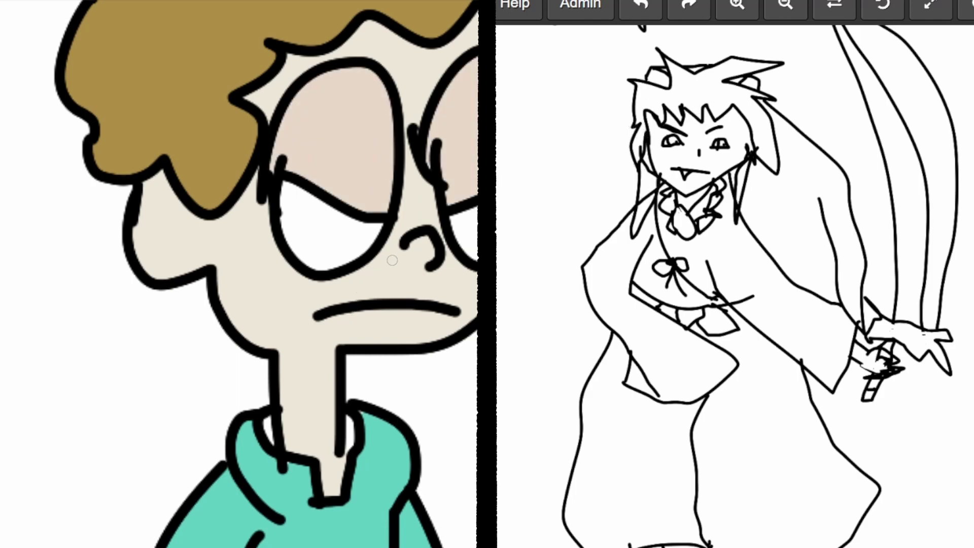
drag(318, 251, 310, 276)
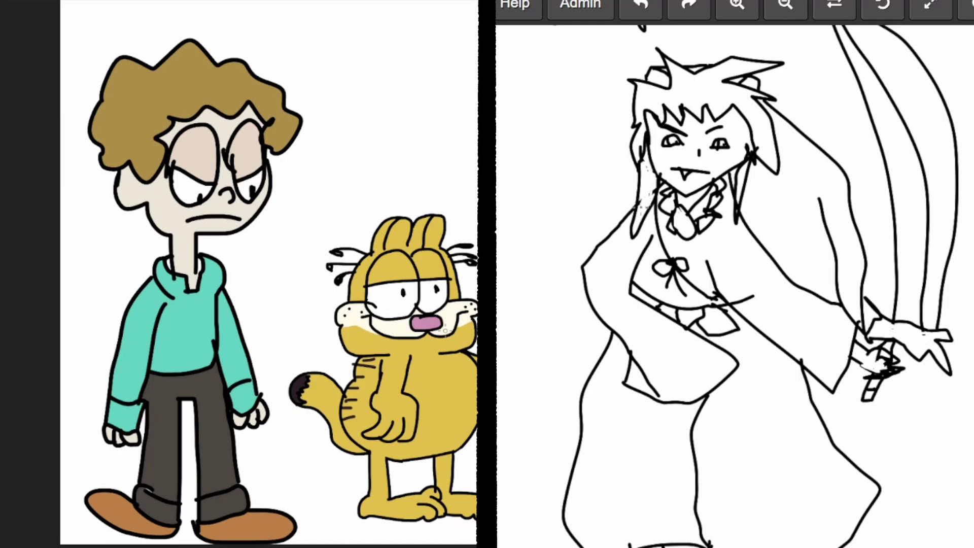
Step: Erase and redraw the hair strand beside Inuyasha's left cheek
mouse_move(647, 166)
mouse_down()
mouse_move(651, 200)
mouse_move(639, 209)
mouse_up()
drag(644, 161, 638, 220)
drag(647, 161, 644, 203)
drag(829, 366, 804, 275)
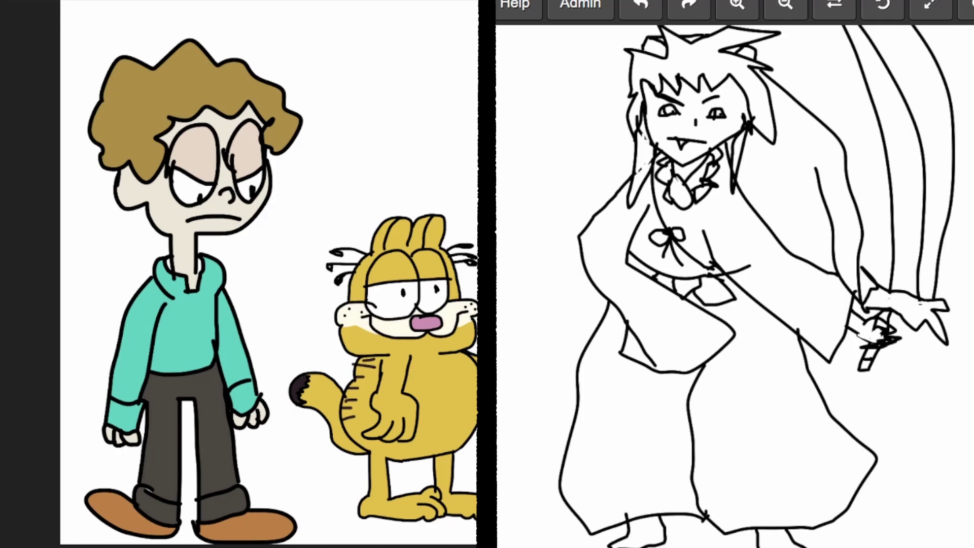
Step: Fill Inuyasha's face yellow and his sword hand pale yellow, undoing a stray outline fill
click(724, 131)
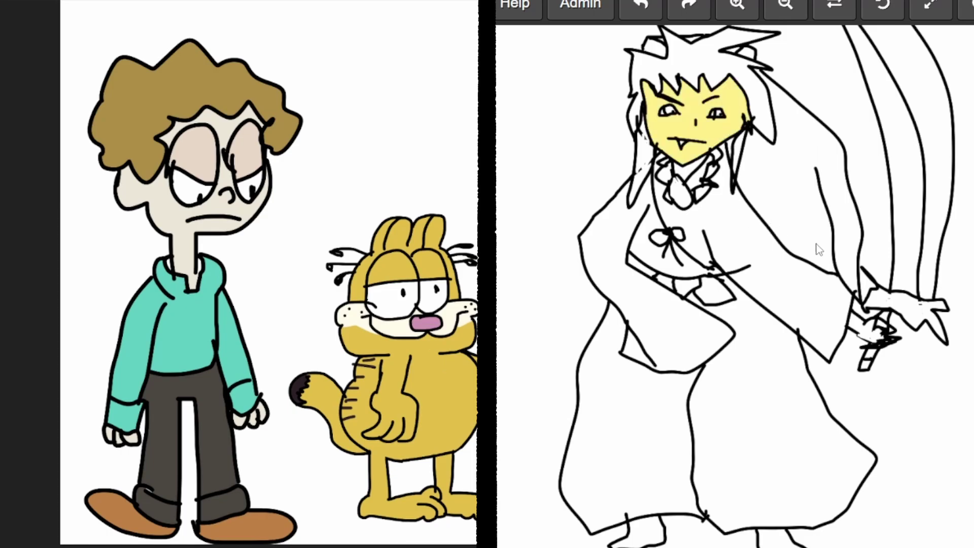
click(873, 339)
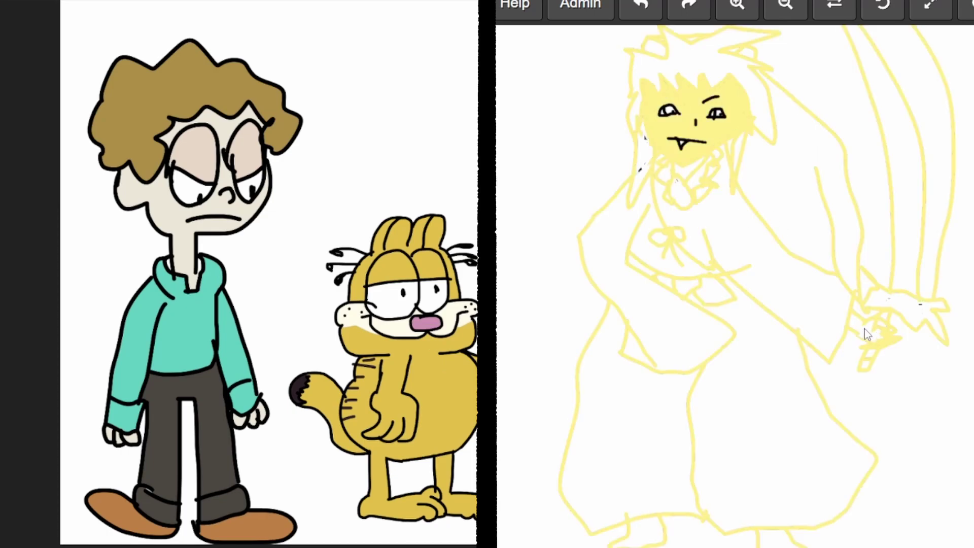
key(ctrl+z)
click(866, 335)
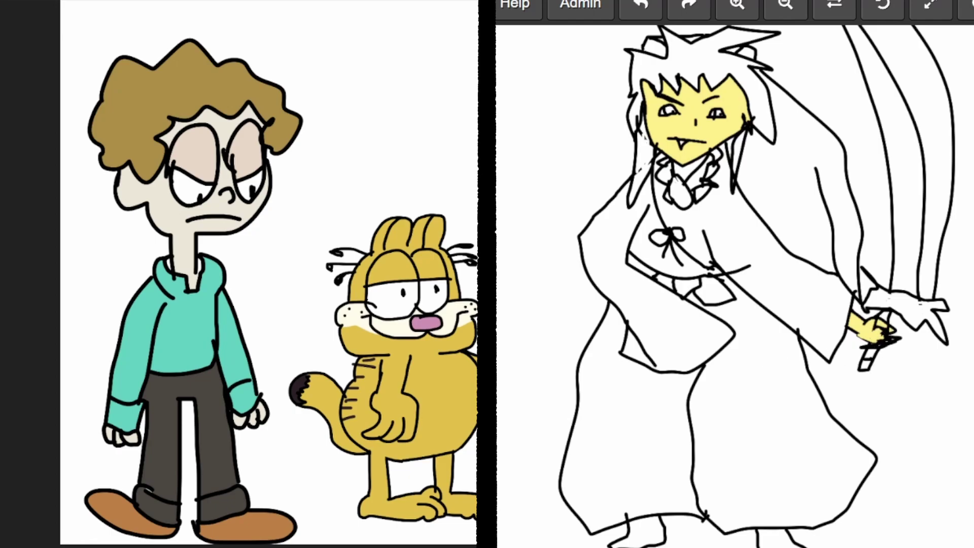
click(916, 352)
Step: Fill the sword blade grey and the hair locks light grey
click(910, 189)
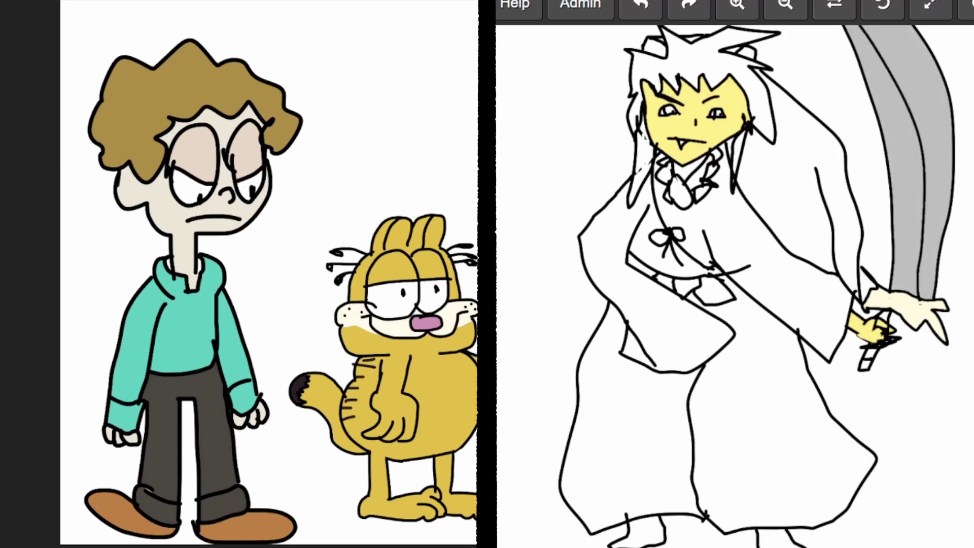
scroll(761, 289, up, 2)
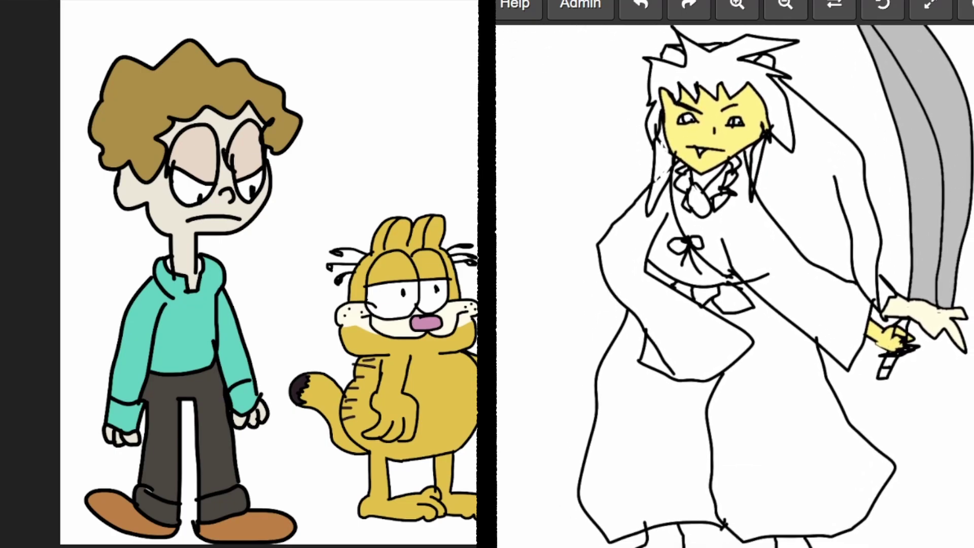
click(745, 83)
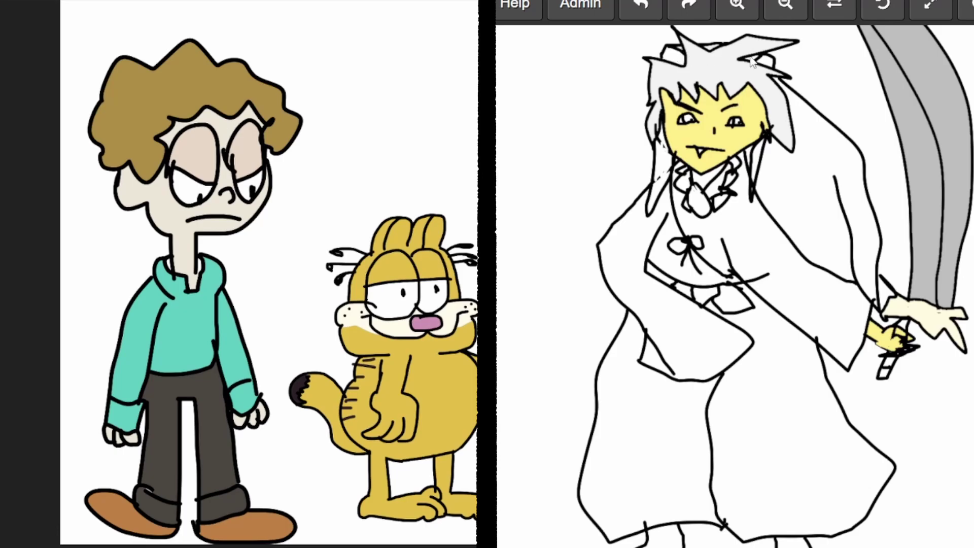
click(805, 143)
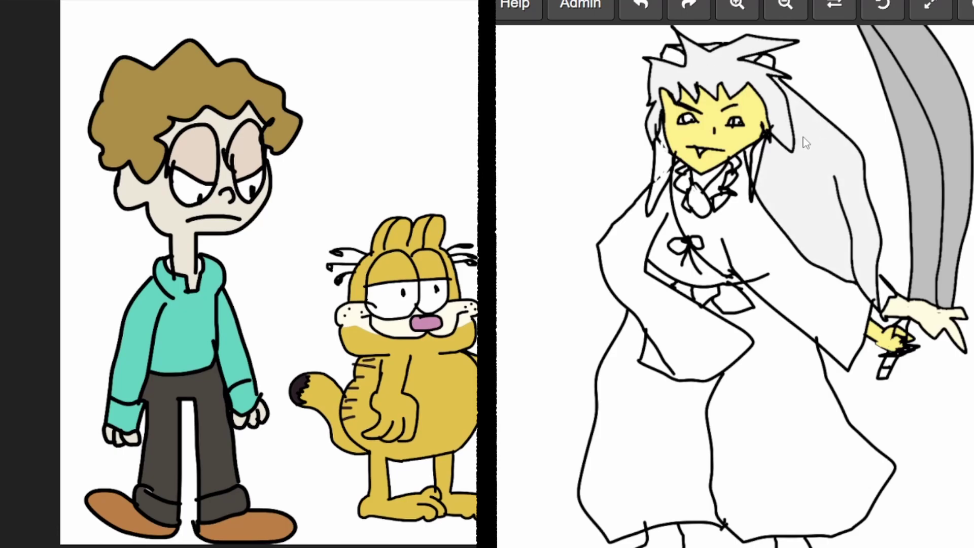
click(661, 167)
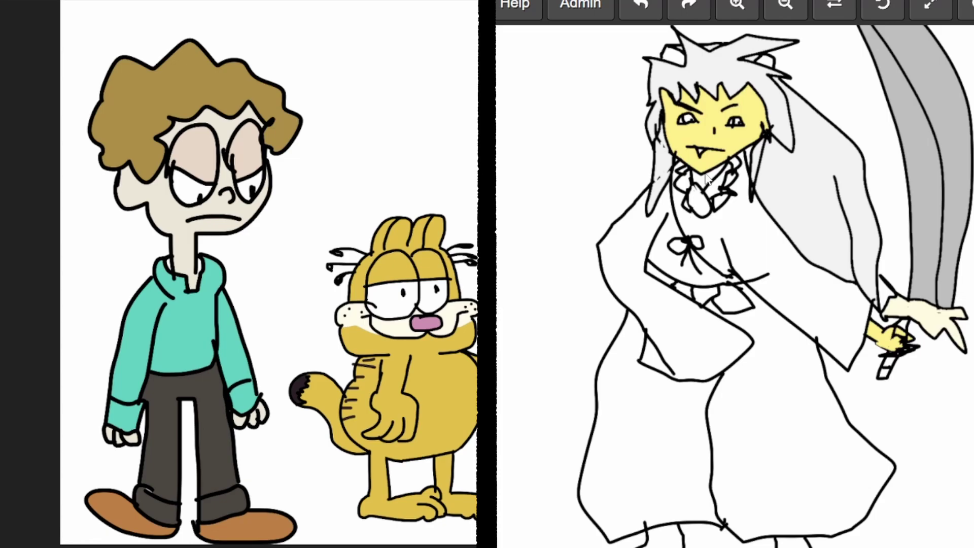
Step: Fill both feet yellow and the sleeves, torso and tie gap red
click(792, 542)
click(663, 533)
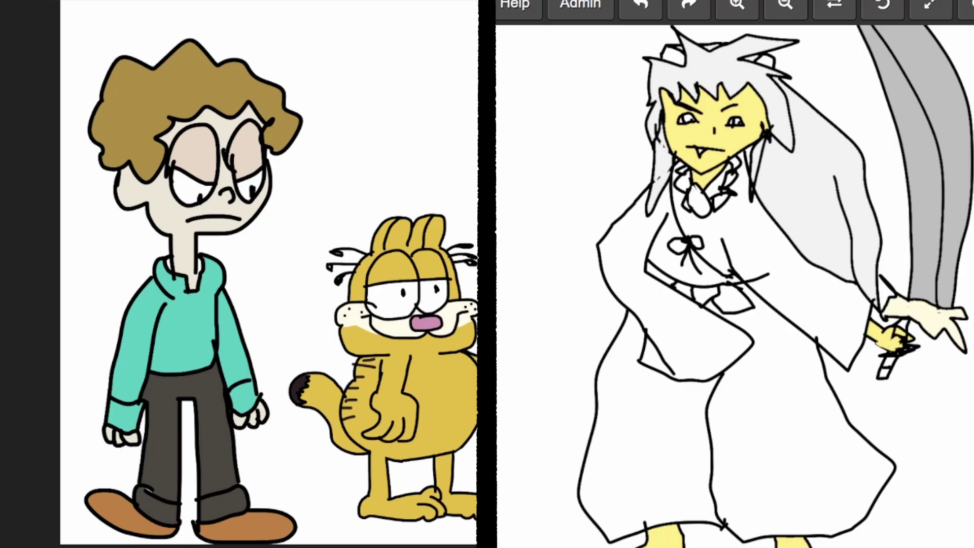
click(776, 242)
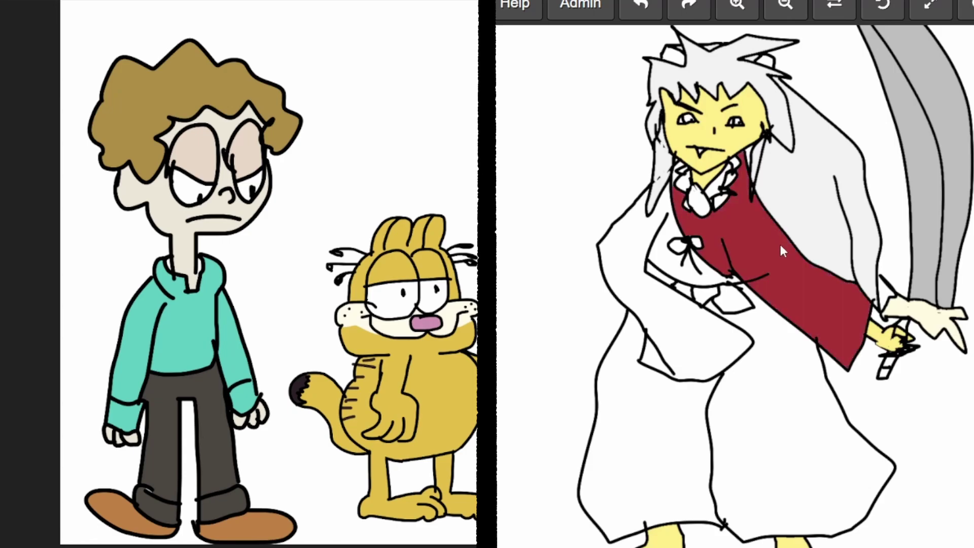
click(675, 256)
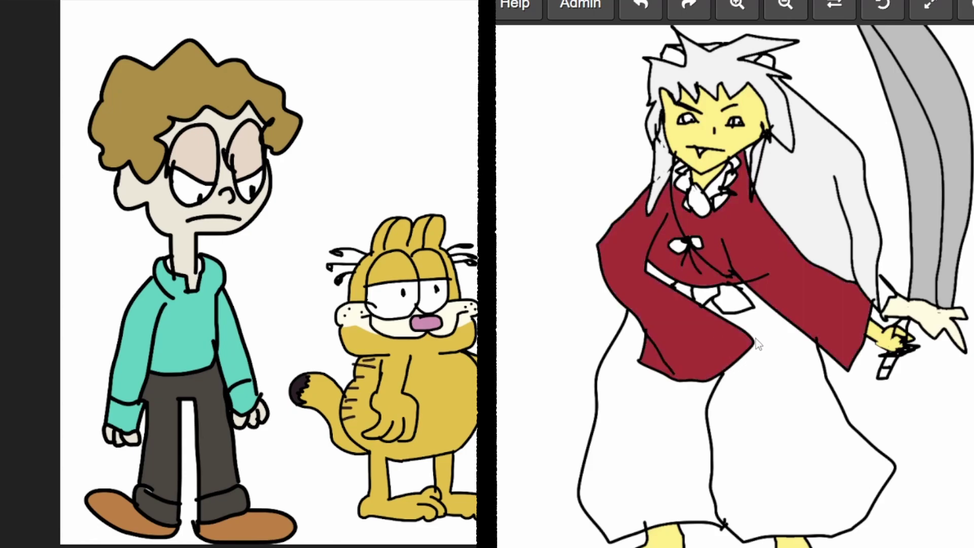
click(741, 299)
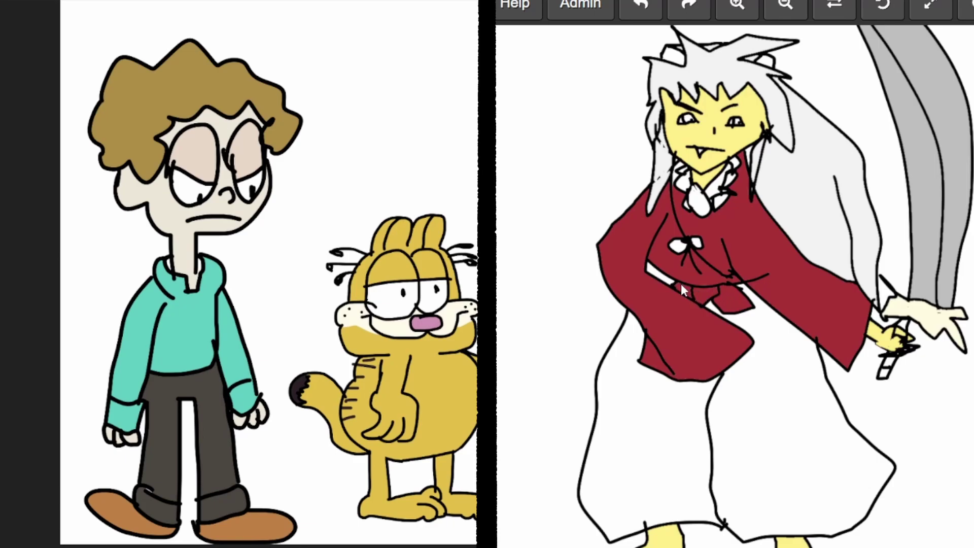
Step: Fill both hakama legs and the bow red, undoing an accidental red outline fill
click(648, 411)
click(794, 381)
click(676, 247)
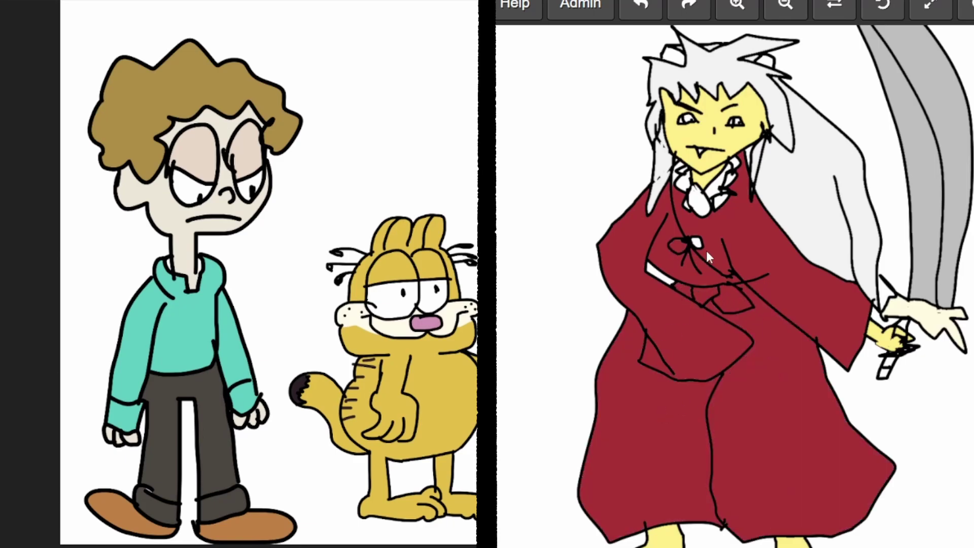
click(680, 184)
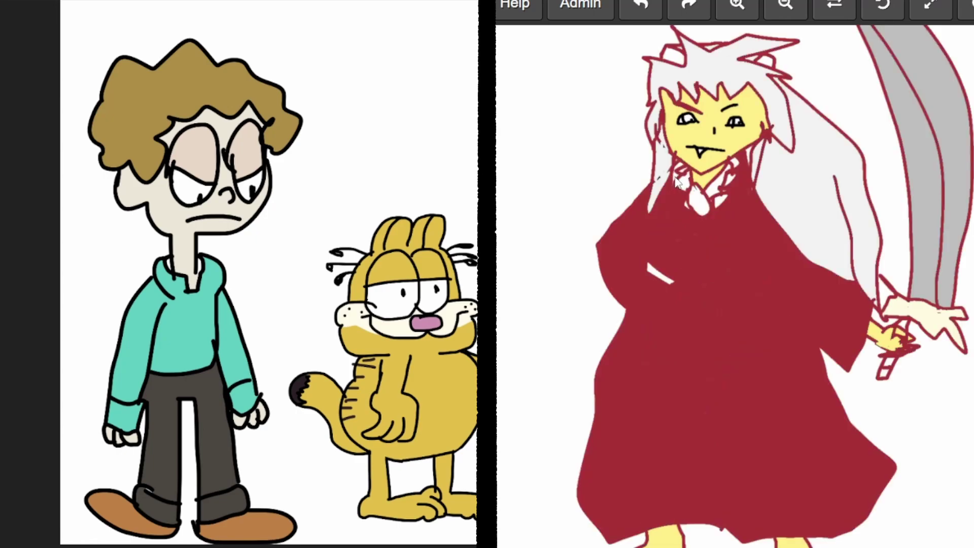
key(ctrl+z)
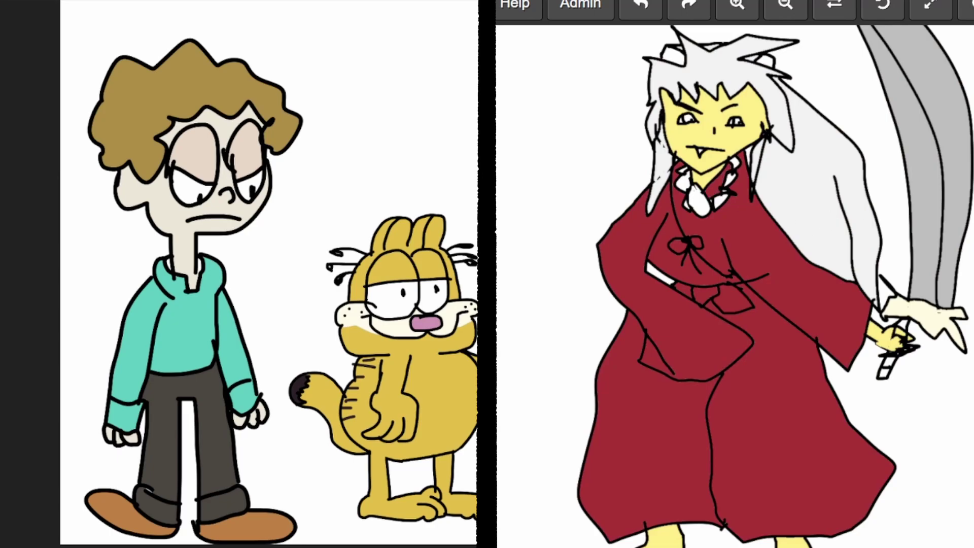
Step: Fill the necklace beads purple, undoing the purple outline mistake
click(699, 204)
click(687, 184)
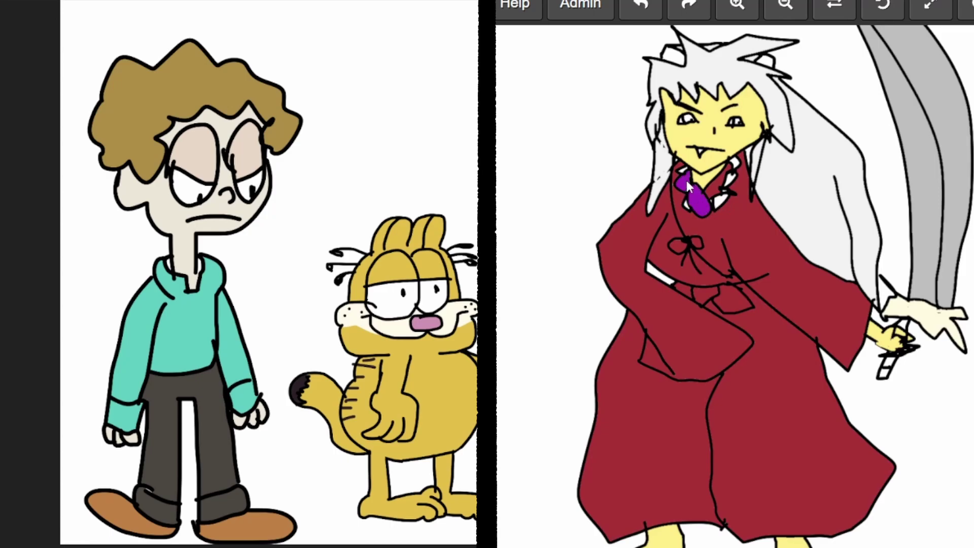
click(681, 173)
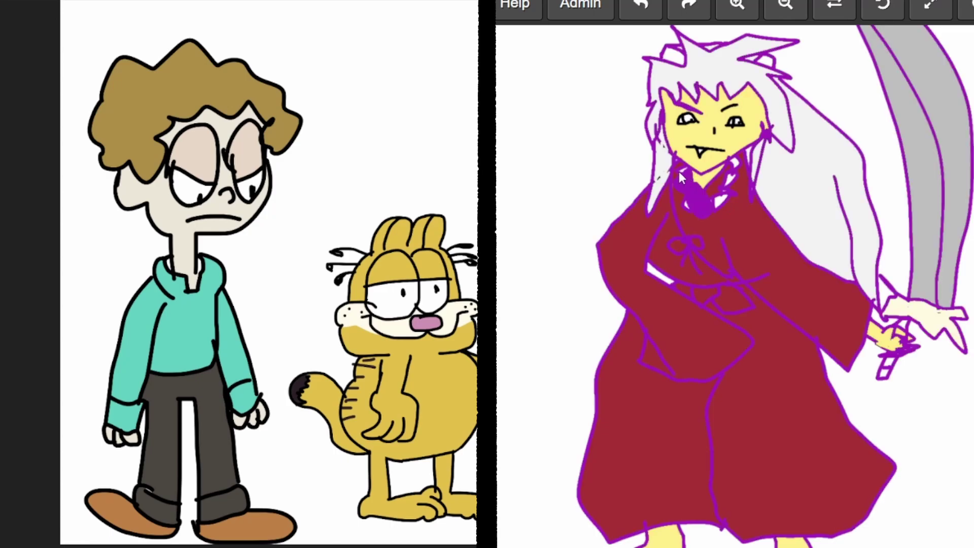
key(ctrl+z)
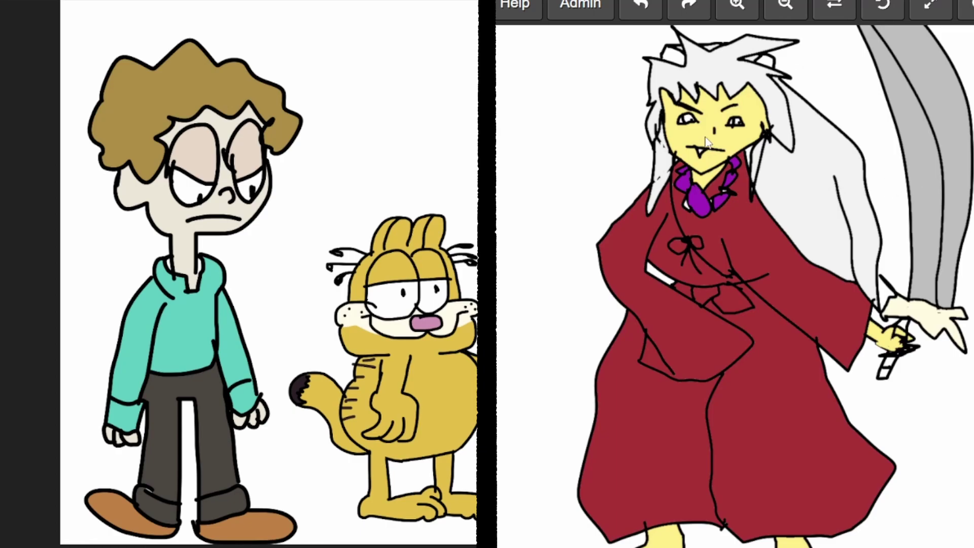
Step: Fill both eyes amber and both inner ears pink
click(689, 122)
click(695, 123)
click(688, 120)
click(739, 124)
click(673, 56)
click(761, 64)
Step: Pan the canvas across the drawing
mouse_move(890, 312)
mouse_down()
mouse_move(876, 283)
mouse_move(877, 314)
mouse_up()
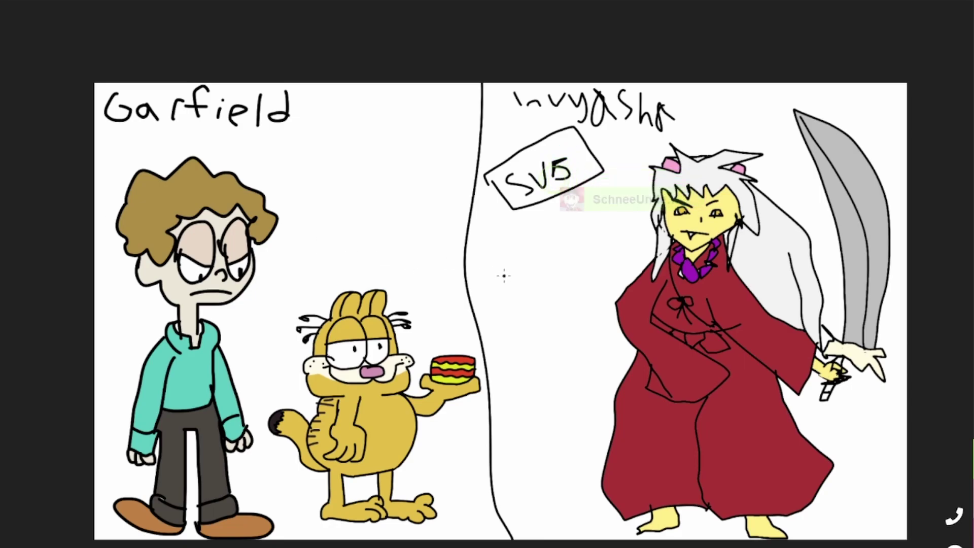
Step: Draw a hooked doodle below the signature box and an arrow pointing to it
mouse_move(499, 272)
mouse_down()
mouse_move(503, 237)
mouse_move(527, 251)
mouse_move(514, 282)
mouse_up()
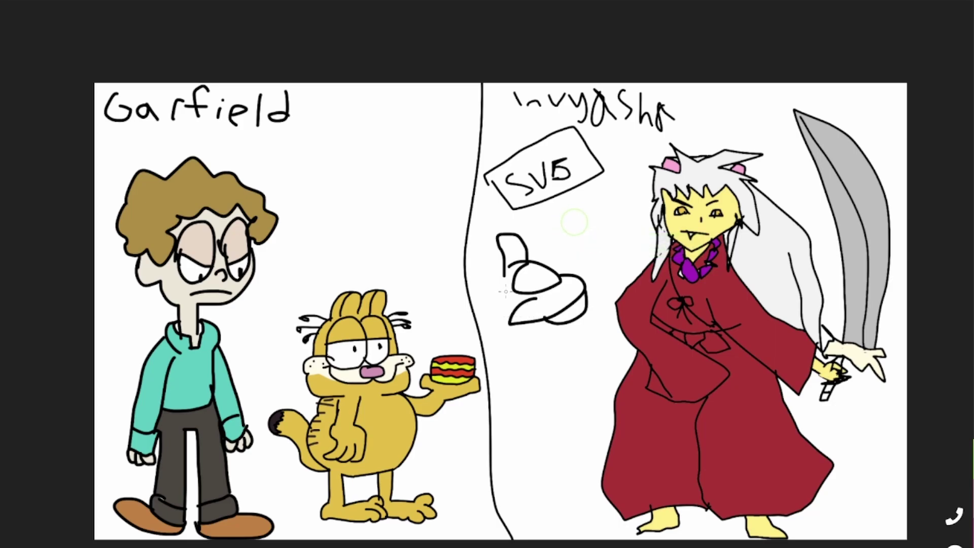
mouse_move(589, 215)
mouse_down()
mouse_move(563, 245)
mouse_move(573, 236)
mouse_up()
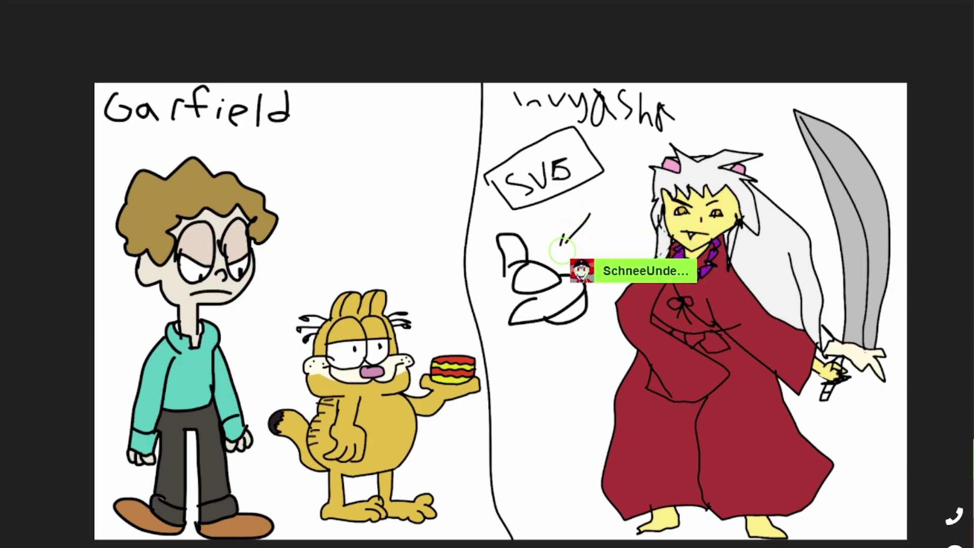